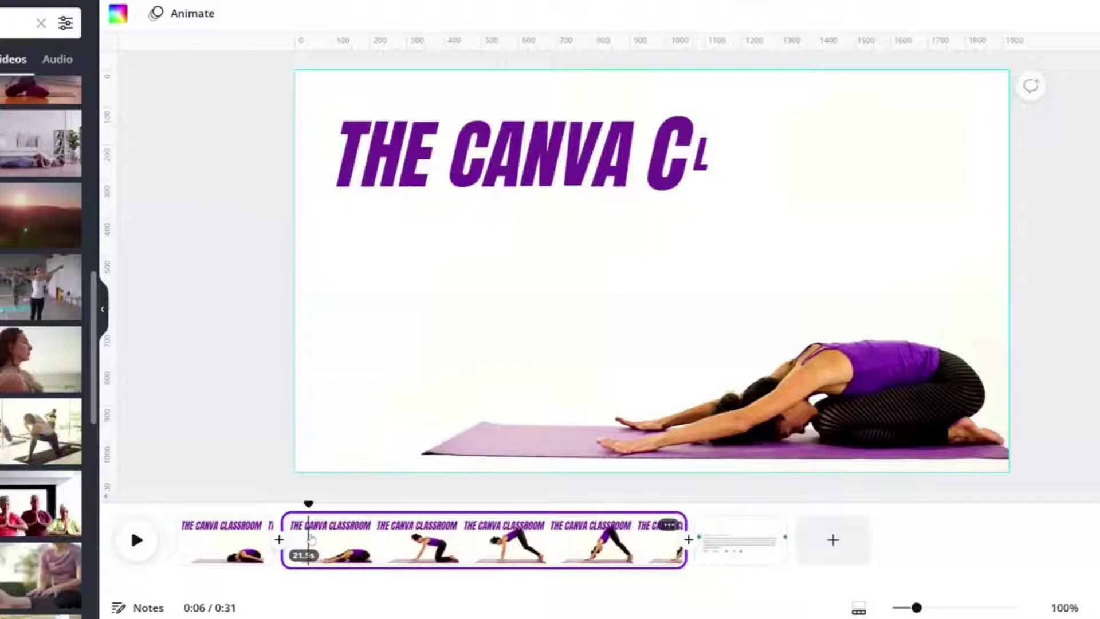
# Replace the second clip's title with "PLEASE SUBSCRIBE"
pyautogui.click(489, 172)
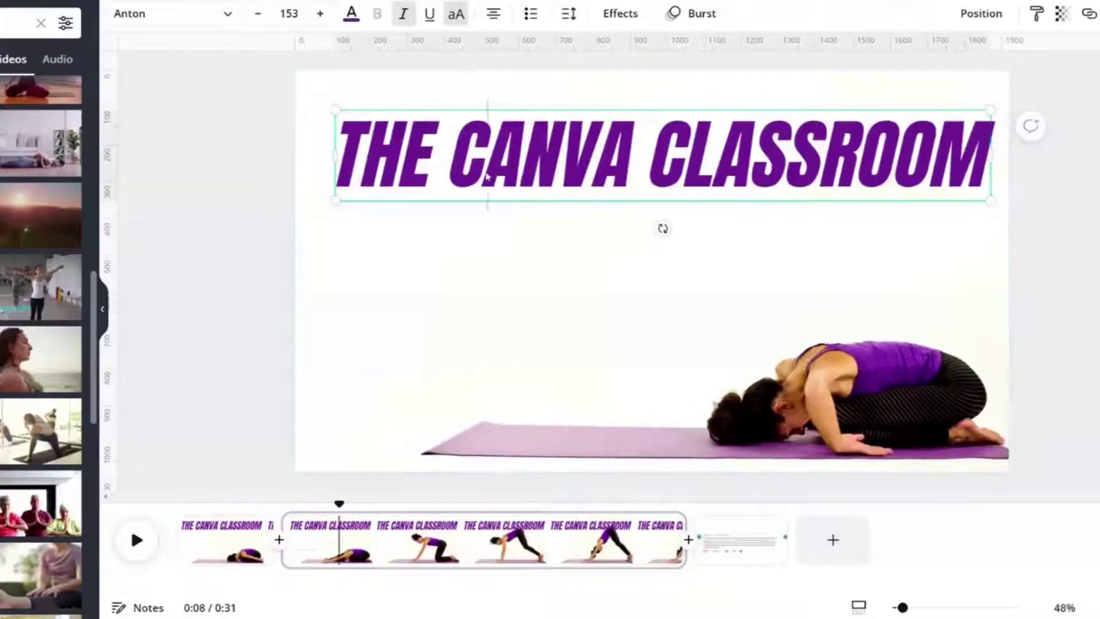
pyautogui.click(489, 172)
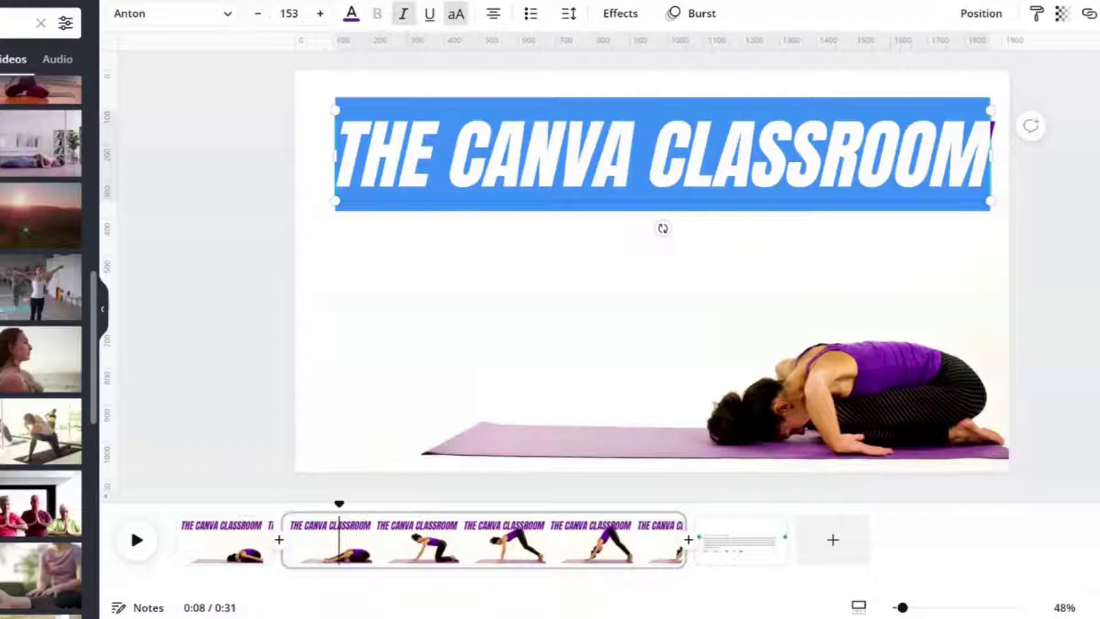
pyautogui.write('PLEASE SUBSCRI')
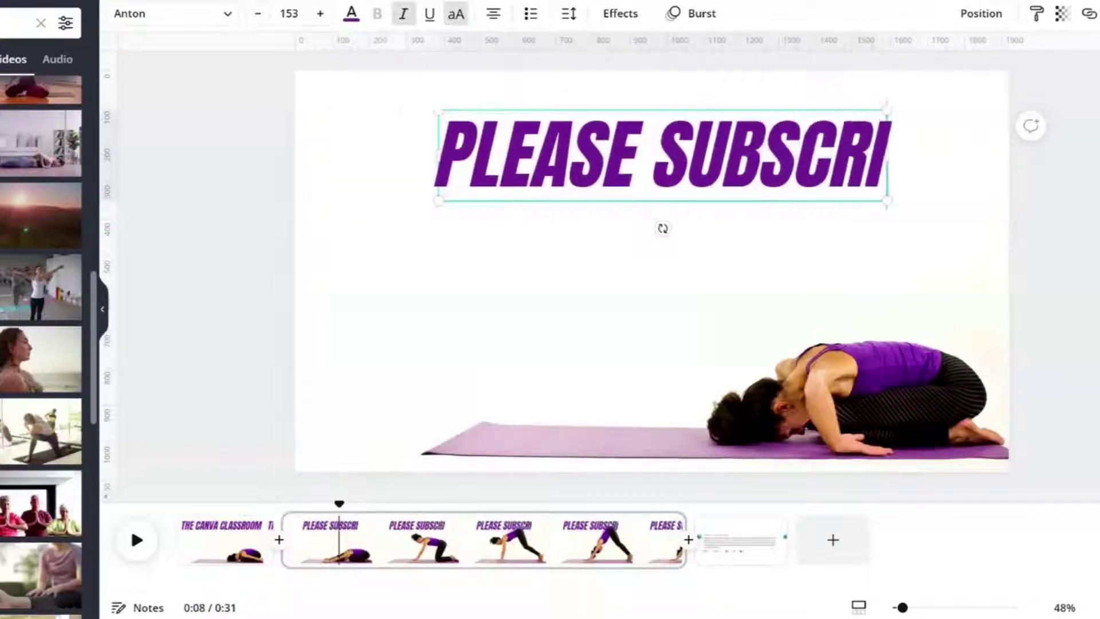
pyautogui.write('BE')
pyautogui.press('Escape')
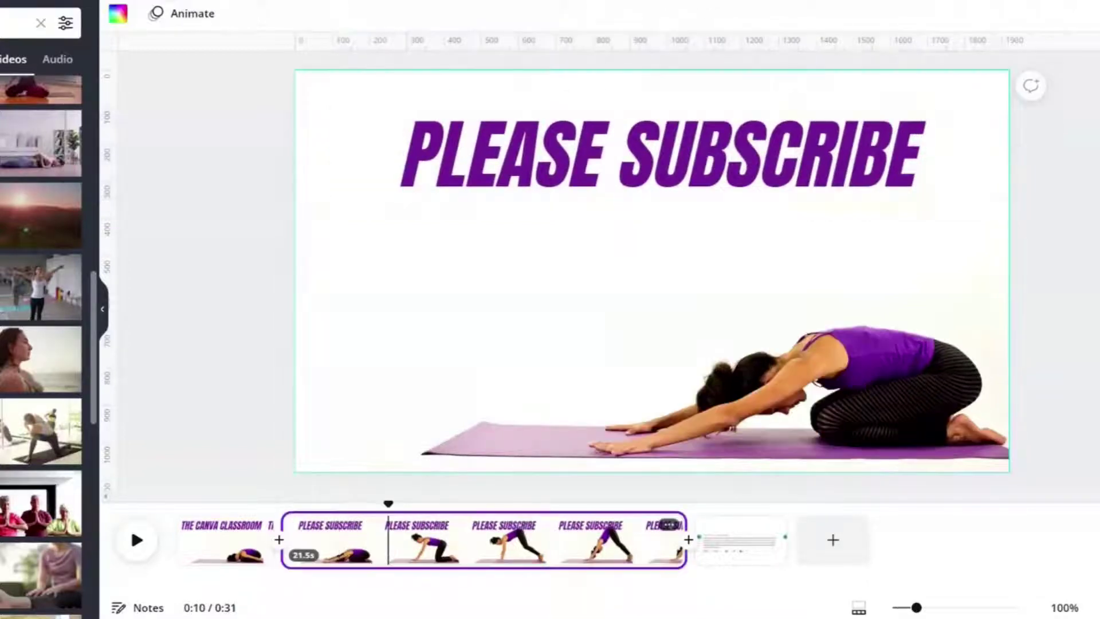
# Split the "PLEASE SUBSCRIBE" clip at 0:10 and retitle its second part "LIKE THE TUTORIAL?"
pyautogui.rightClick(401, 539)
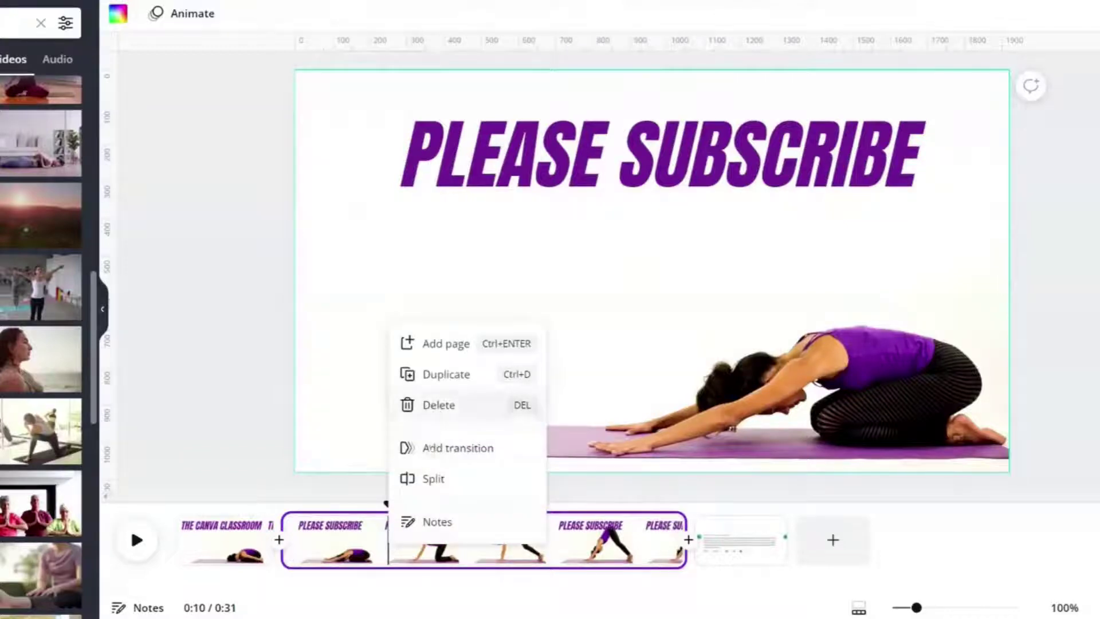
pyautogui.click(433, 478)
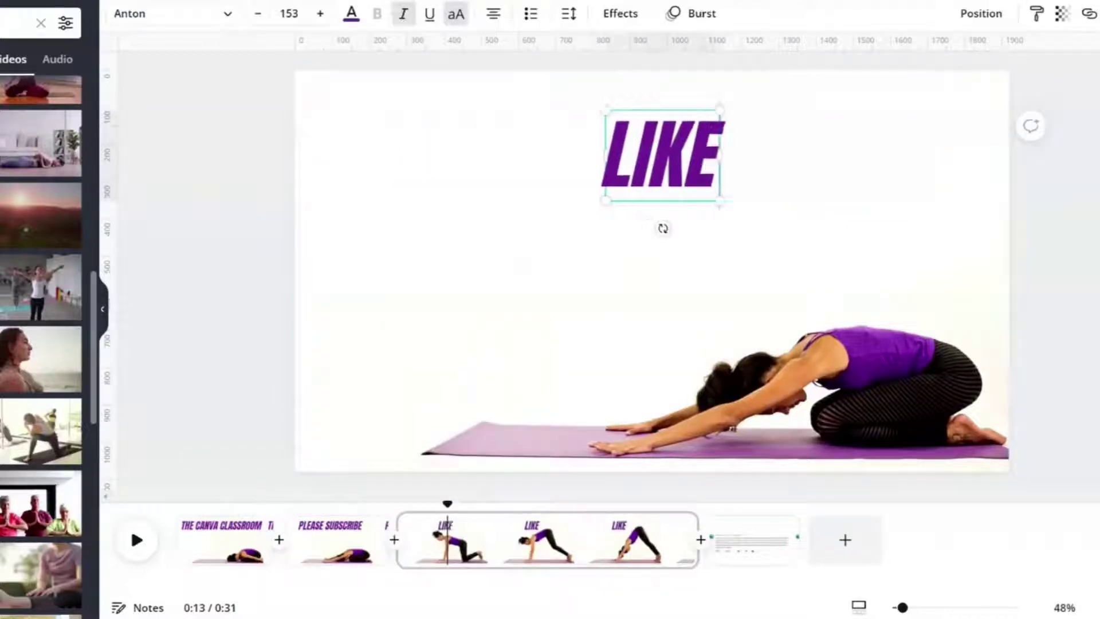
pyautogui.write('THE TUTOR')
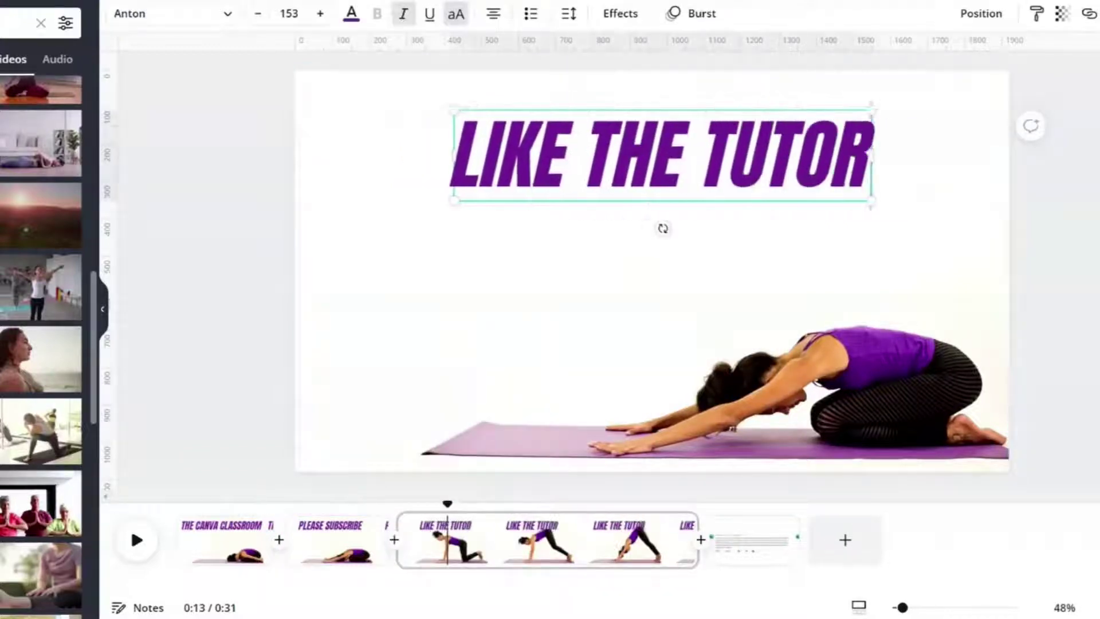
pyautogui.write('IAL?')
# Split the "LIKE THE TUTORIAL?" clip at 0:15
pyautogui.click(488, 561)
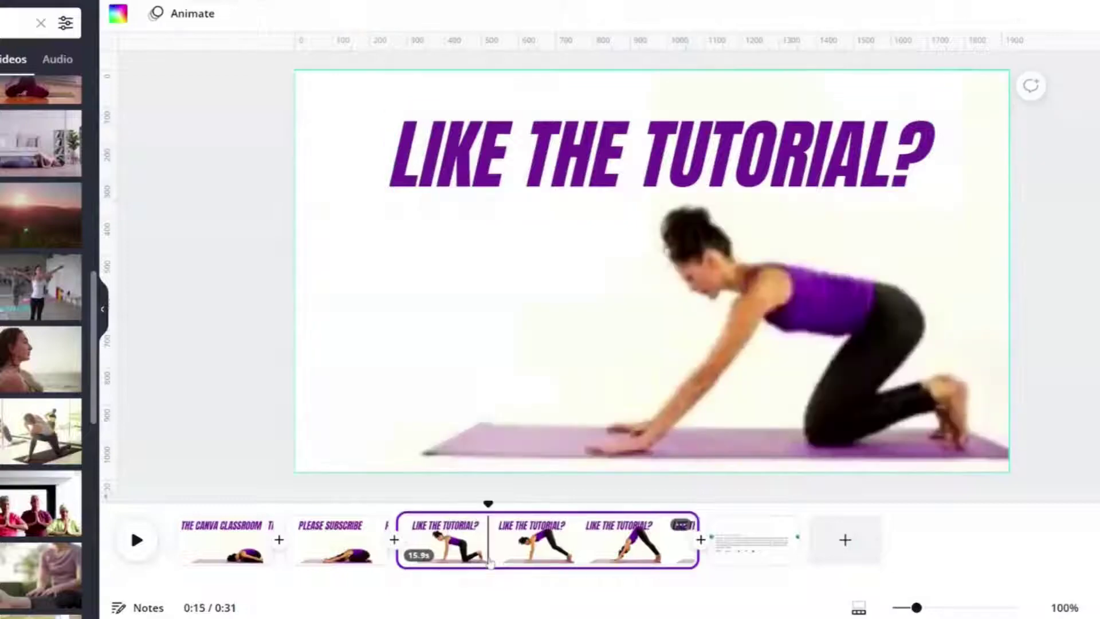
pyautogui.click(600, 154)
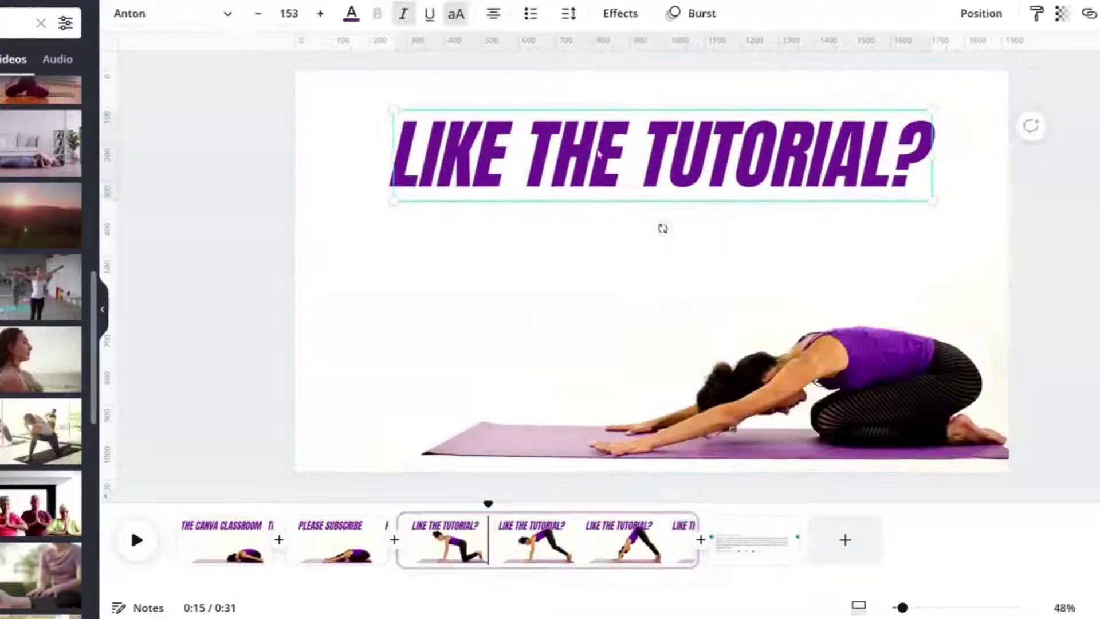
pyautogui.rightClick(509, 542)
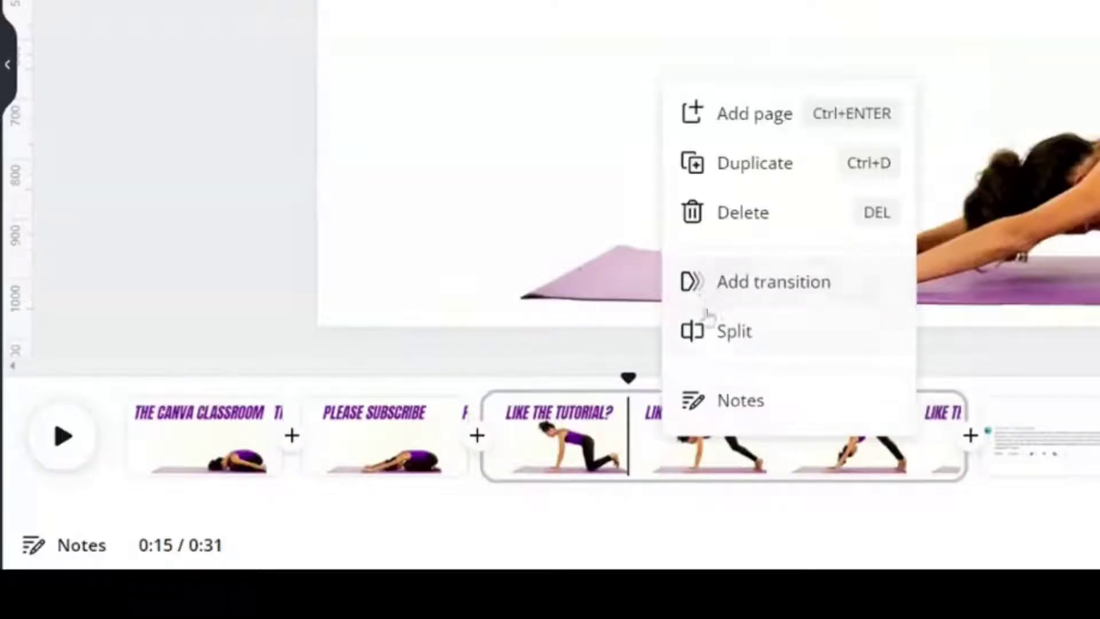
pyautogui.click(705, 330)
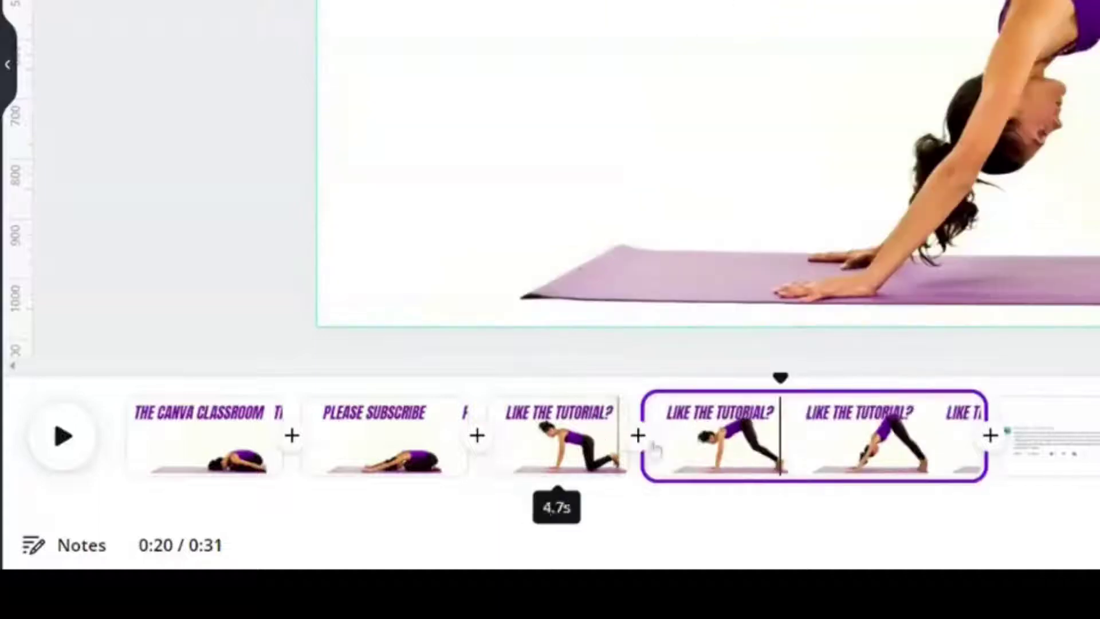
# Retitle the second "LIKE THE TUTORIAL?" clip "LEAVE A COMMENT !" and split it at 0:20
pyautogui.click(746, 444)
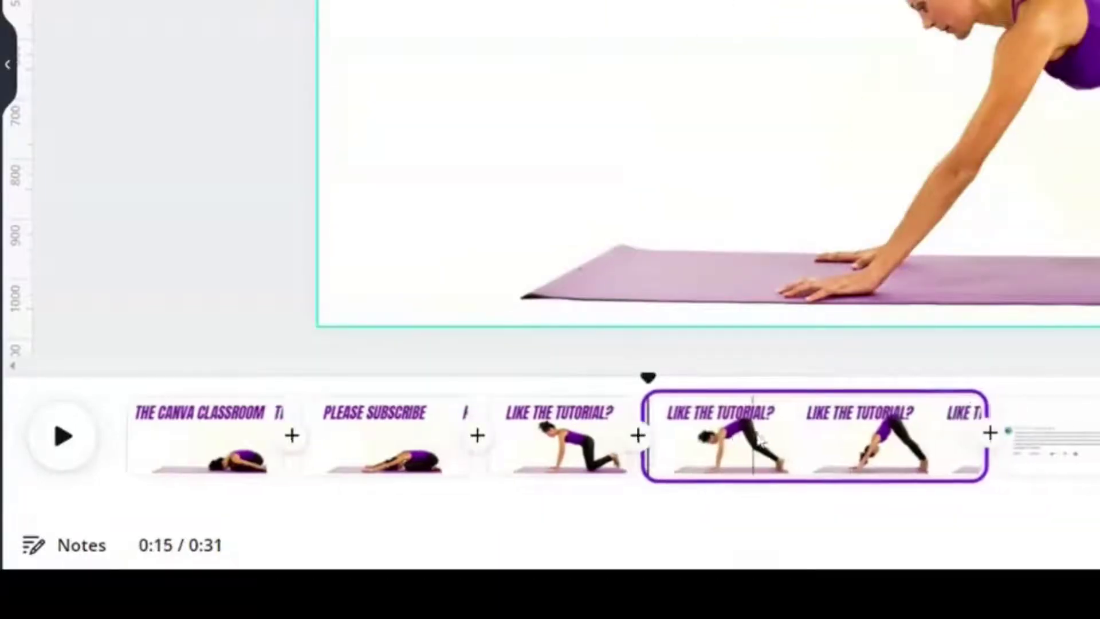
pyautogui.click(739, 444)
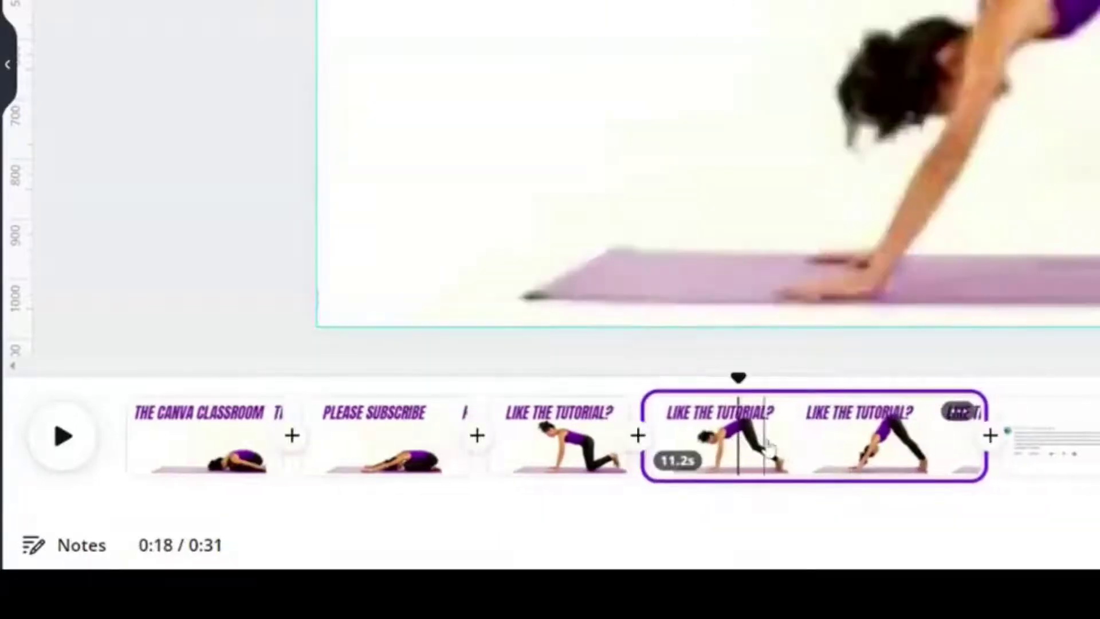
pyautogui.click(766, 447)
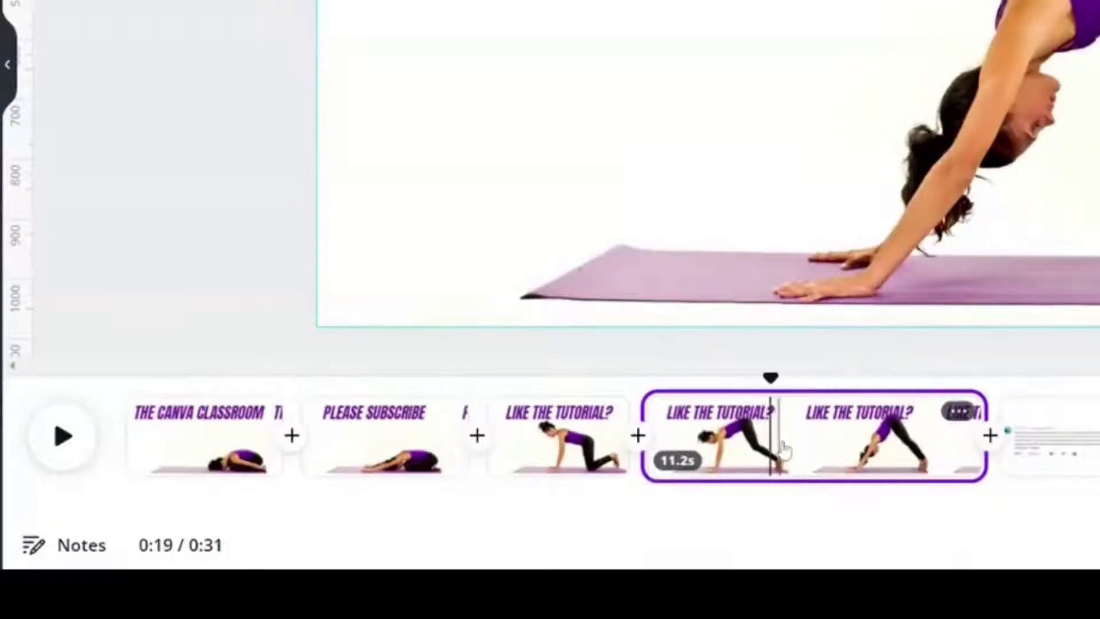
pyautogui.click(781, 447)
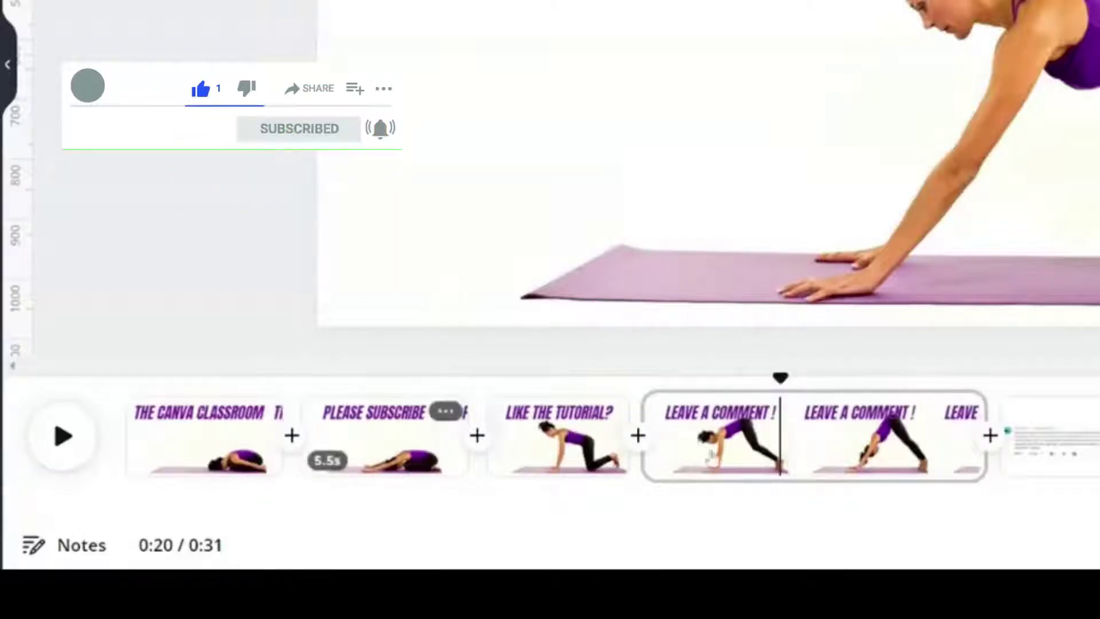
pyautogui.press('s')
pyautogui.click(912, 453)
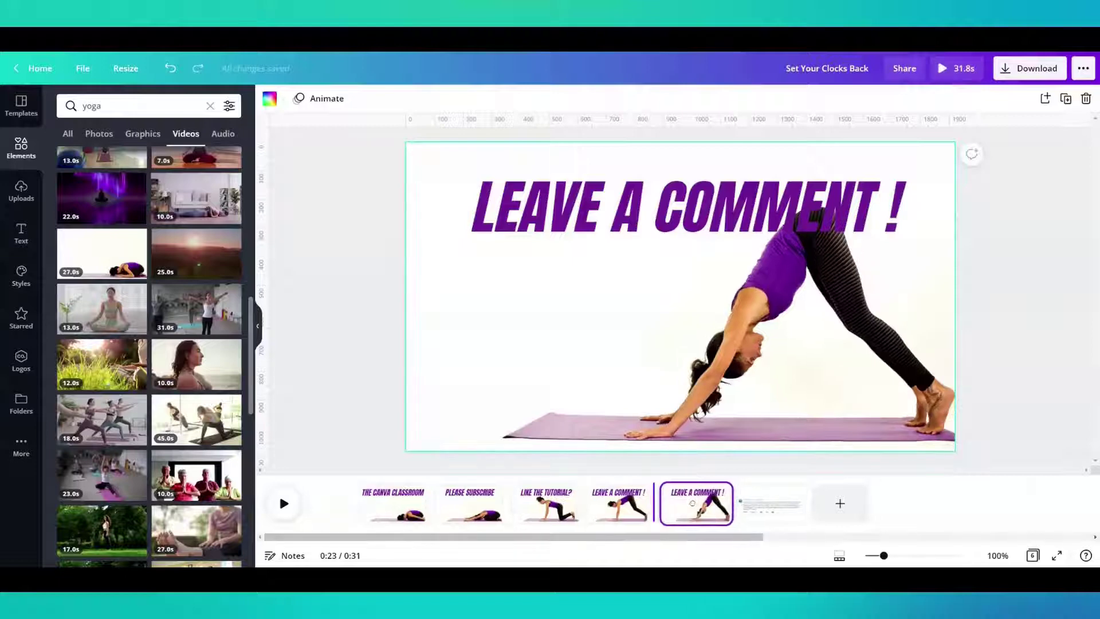
# Split the second "LEAVE A COMMENT !" clip at 0:25 and retitle its last part "THANKS!"
pyautogui.moveTo(693, 507); pyautogui.dragTo(709, 508)
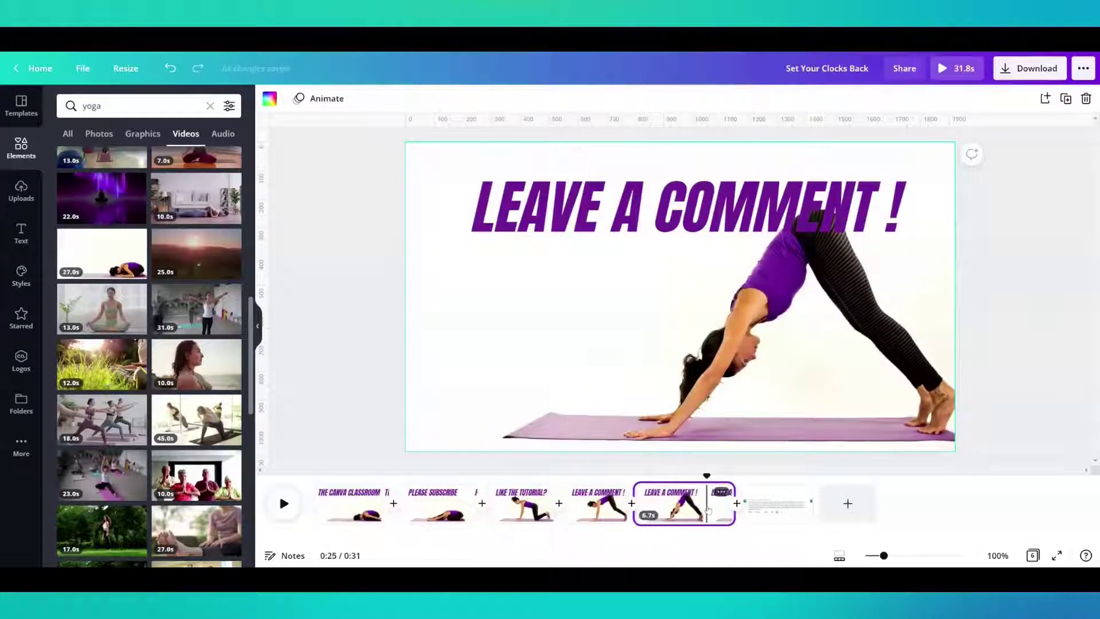
pyautogui.rightClick(709, 508)
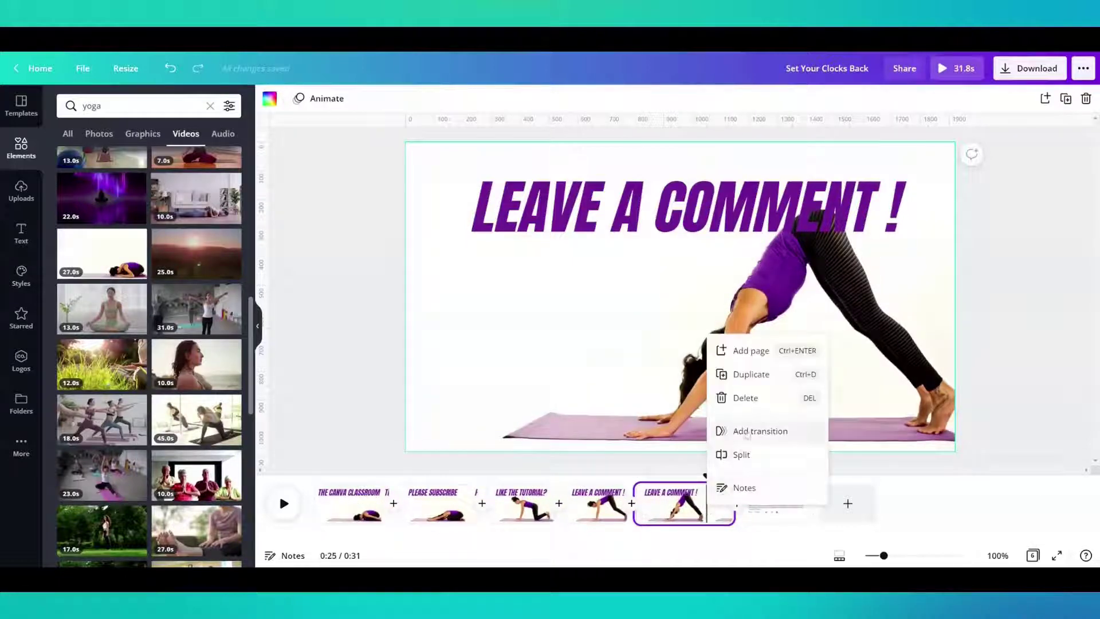
pyautogui.click(738, 454)
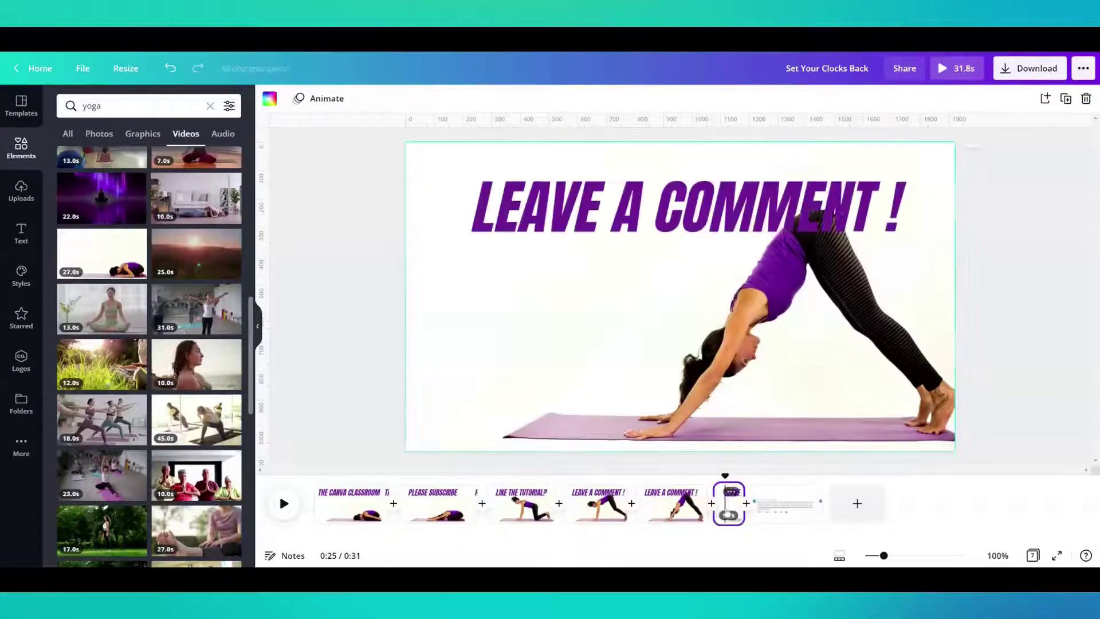
pyautogui.click(688, 215)
pyautogui.doubleClick(688, 215)
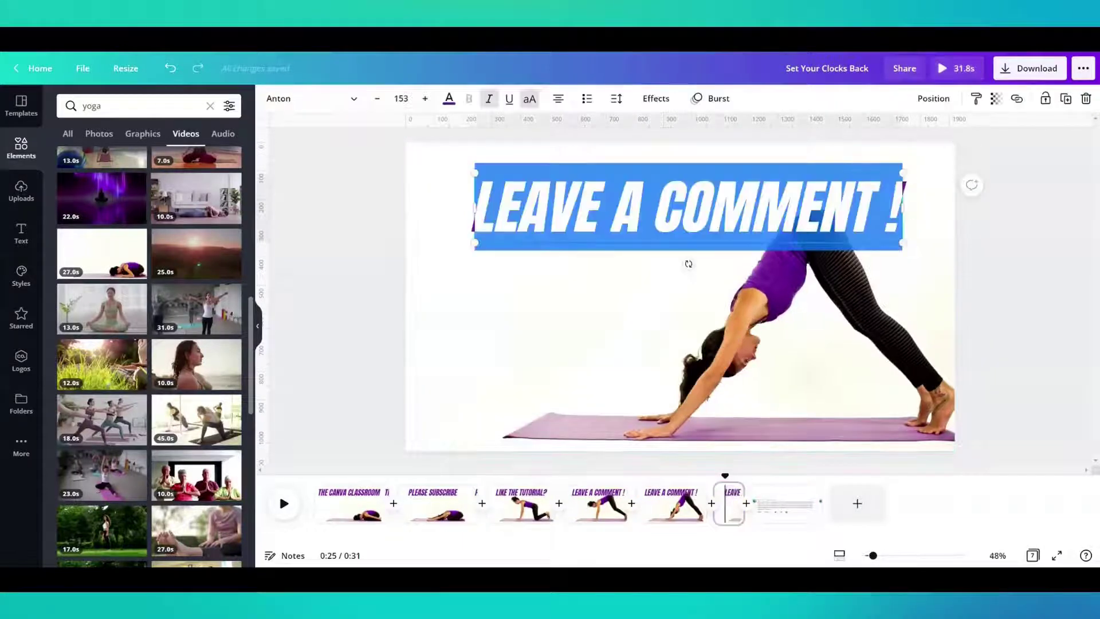
pyautogui.write('THANKS!')
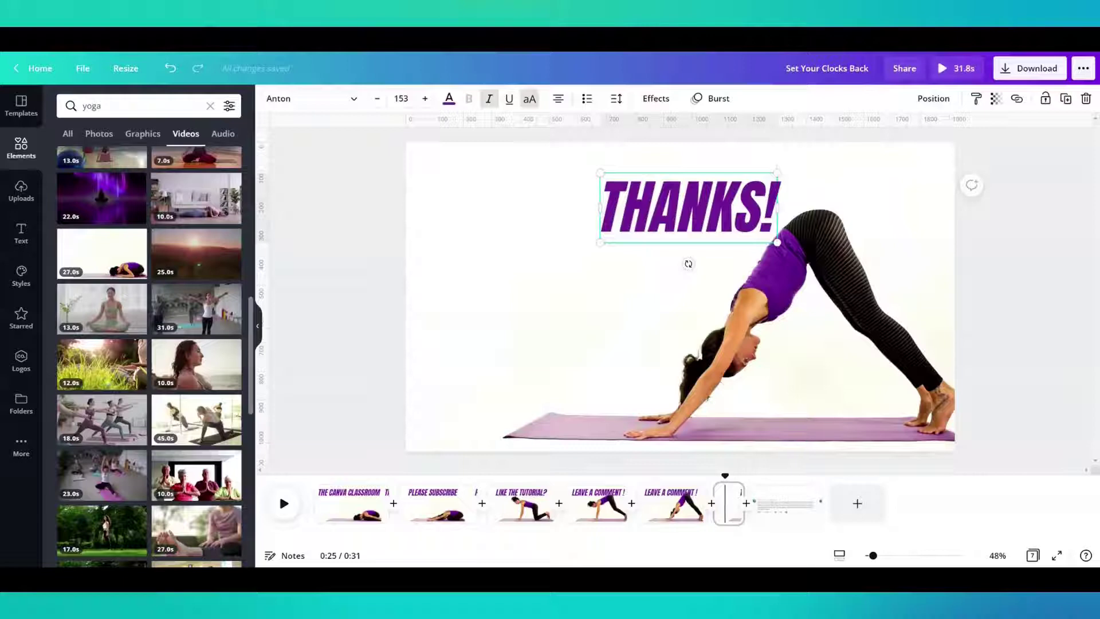
pyautogui.moveTo(700, 171); pyautogui.dragTo(537, 166)
pyautogui.moveTo(617, 234); pyautogui.dragTo(674, 264)
pyautogui.click(351, 356)
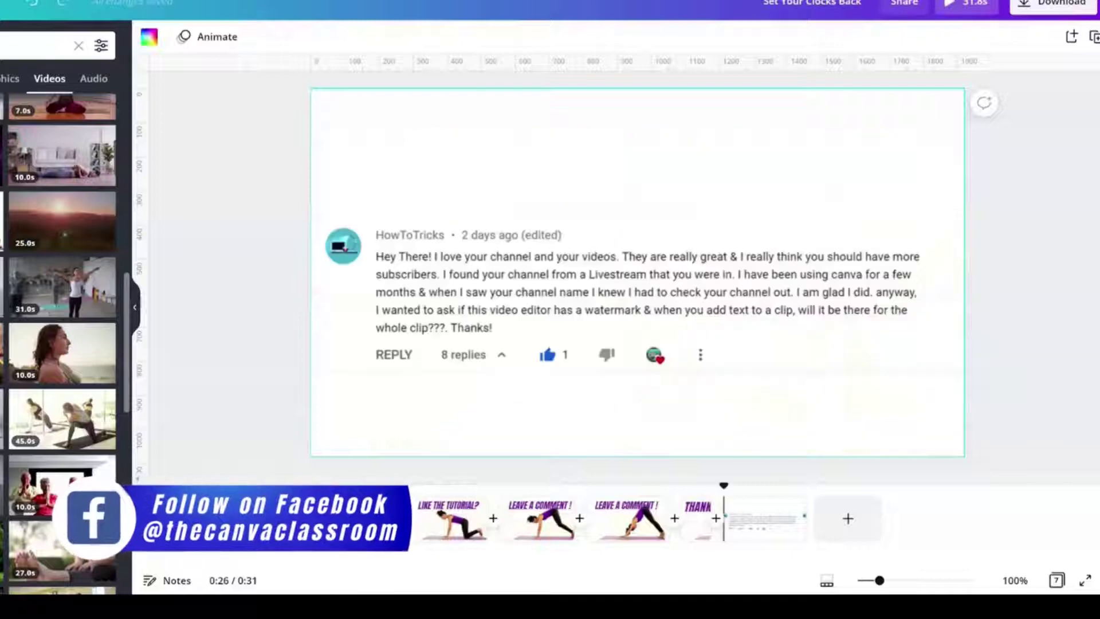
# Delete the title text from the second "LEAVE A COMMENT !" clip
pyautogui.click(238, 518)
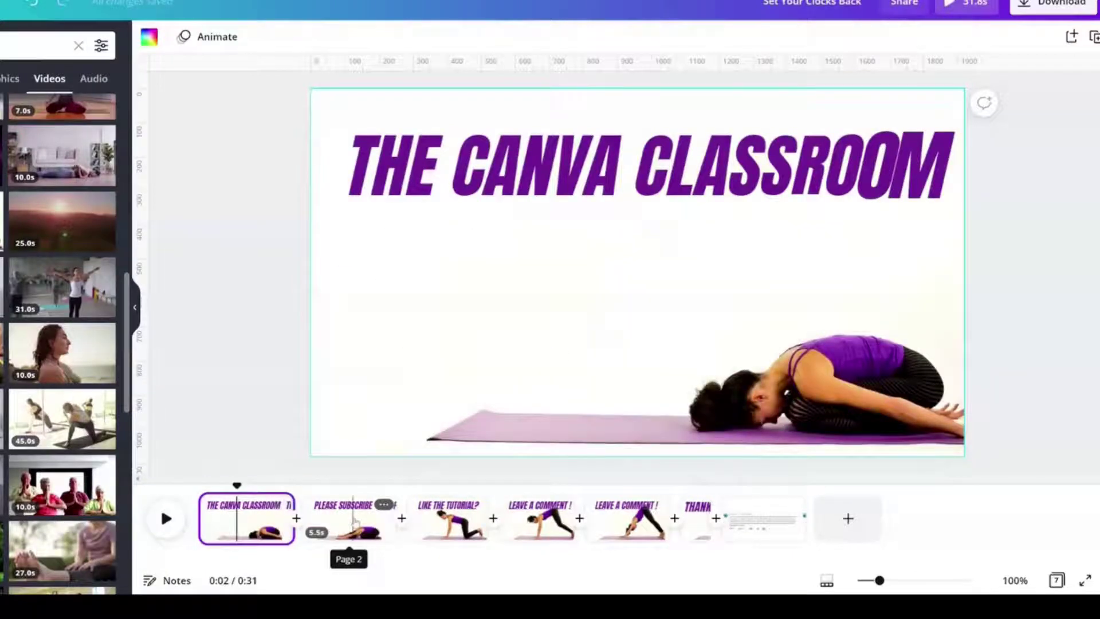
pyautogui.click(355, 521)
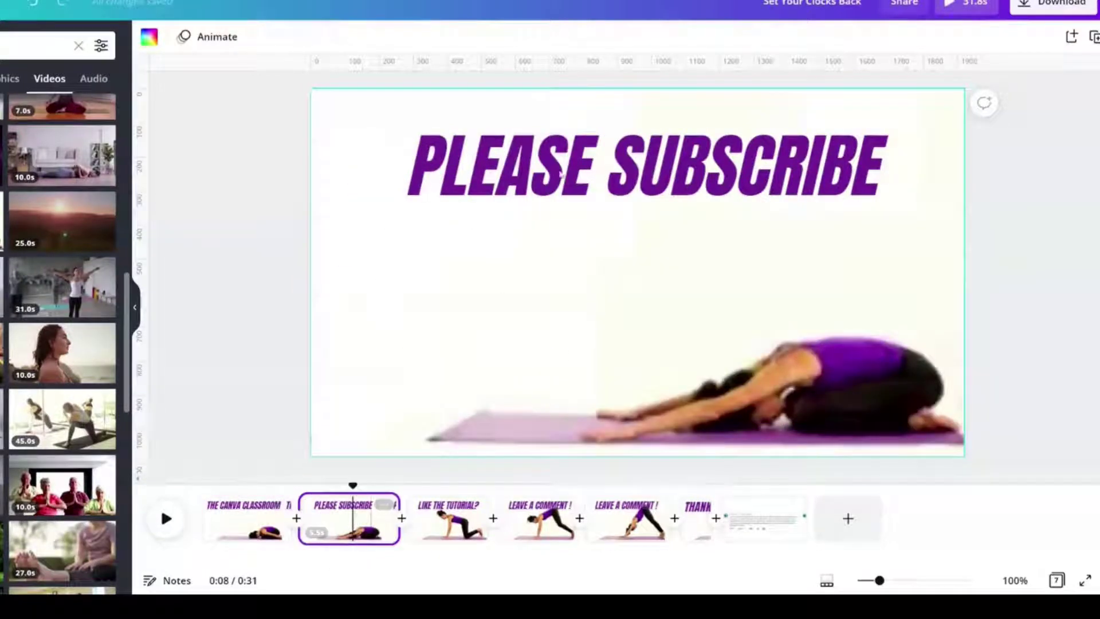
pyautogui.click(646, 174)
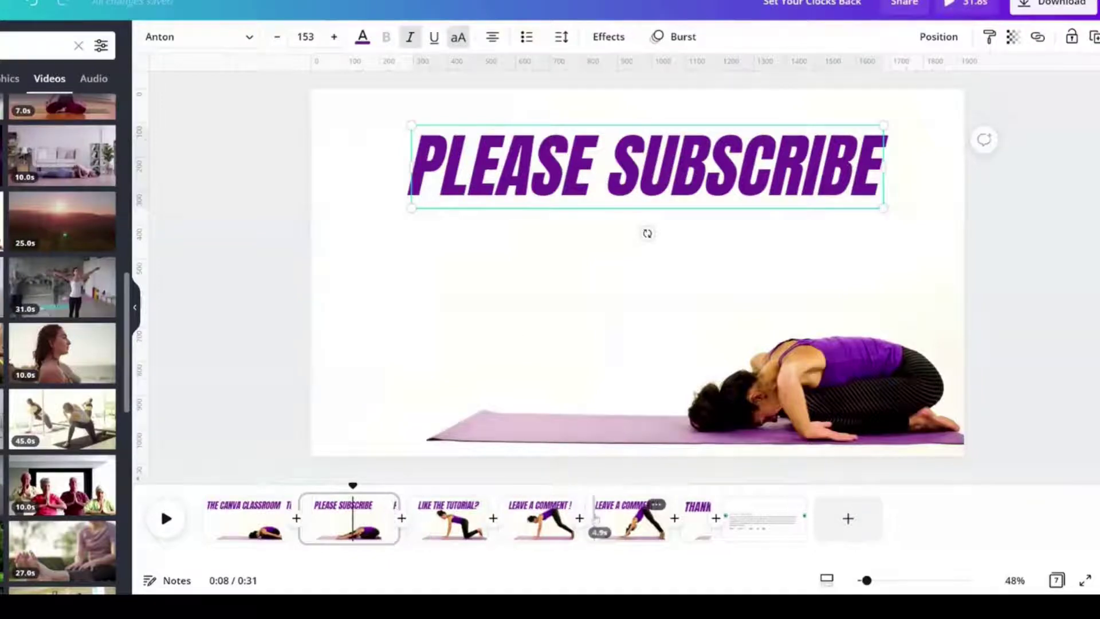
pyautogui.click(627, 521)
pyautogui.click(213, 186)
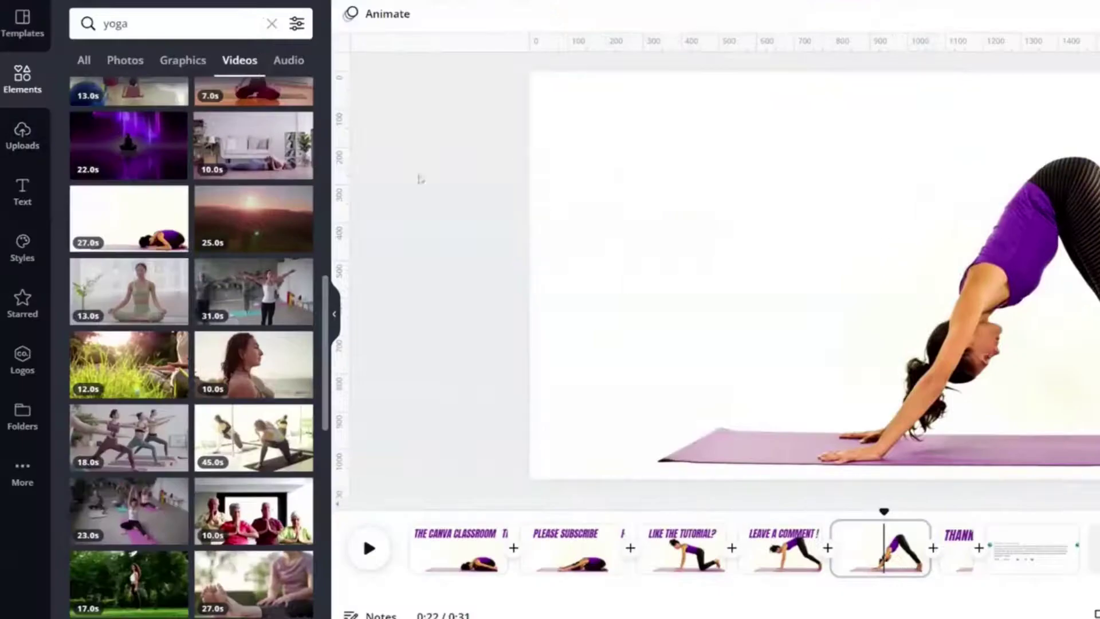
# Search the elements for "subscribe" and limit the results to graphics
pyautogui.click(116, 24)
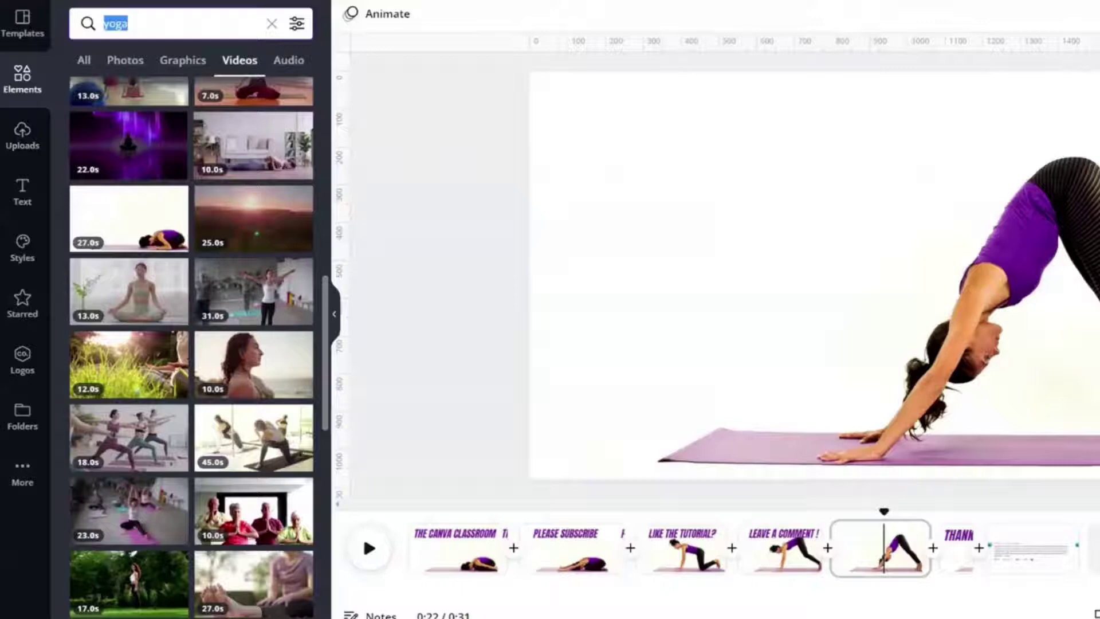
pyautogui.write('sub')
pyautogui.click(123, 91)
pyautogui.click(198, 69)
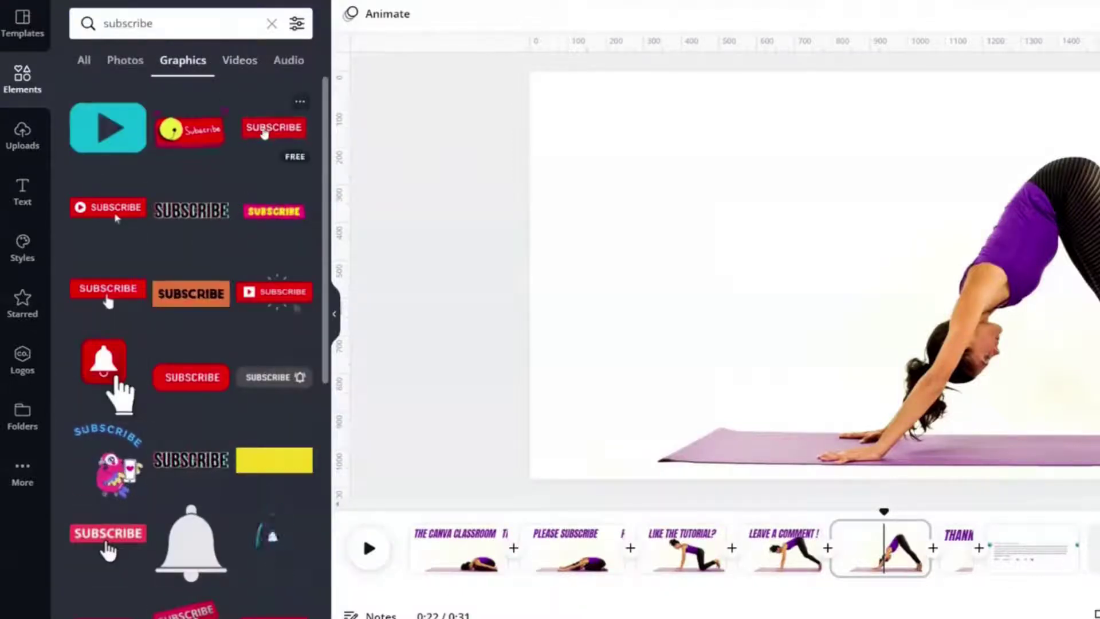
# Add the free red Subscribe button graphic to the untitled clip, shrink it to about 698 × 219 px and move it above the mat
pyautogui.click(265, 134)
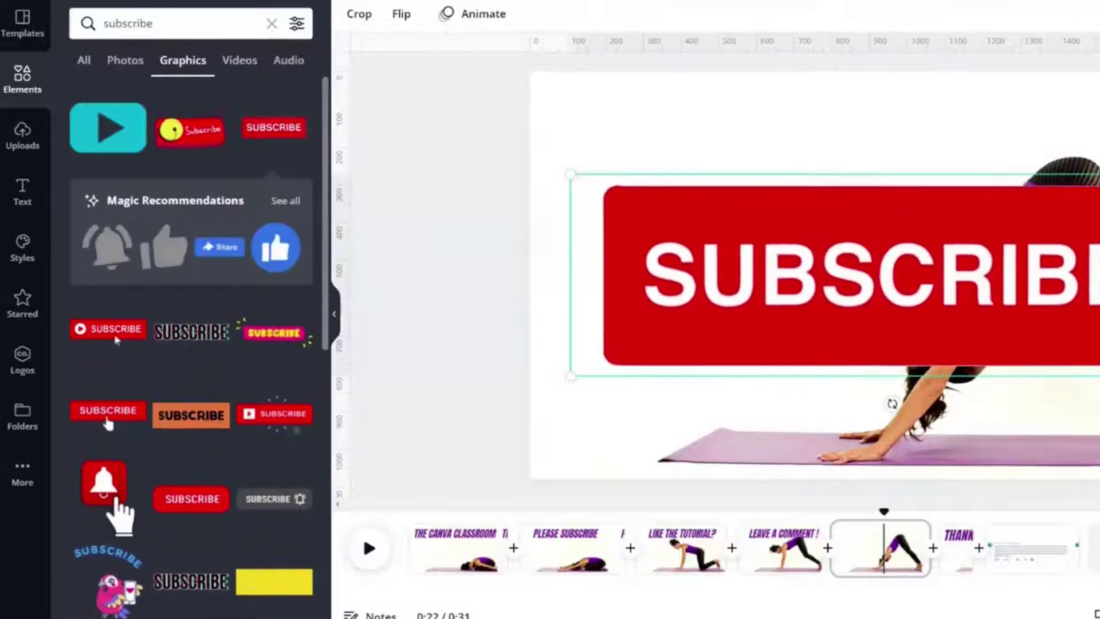
pyautogui.moveTo(1097, 376); pyautogui.dragTo(811, 279)
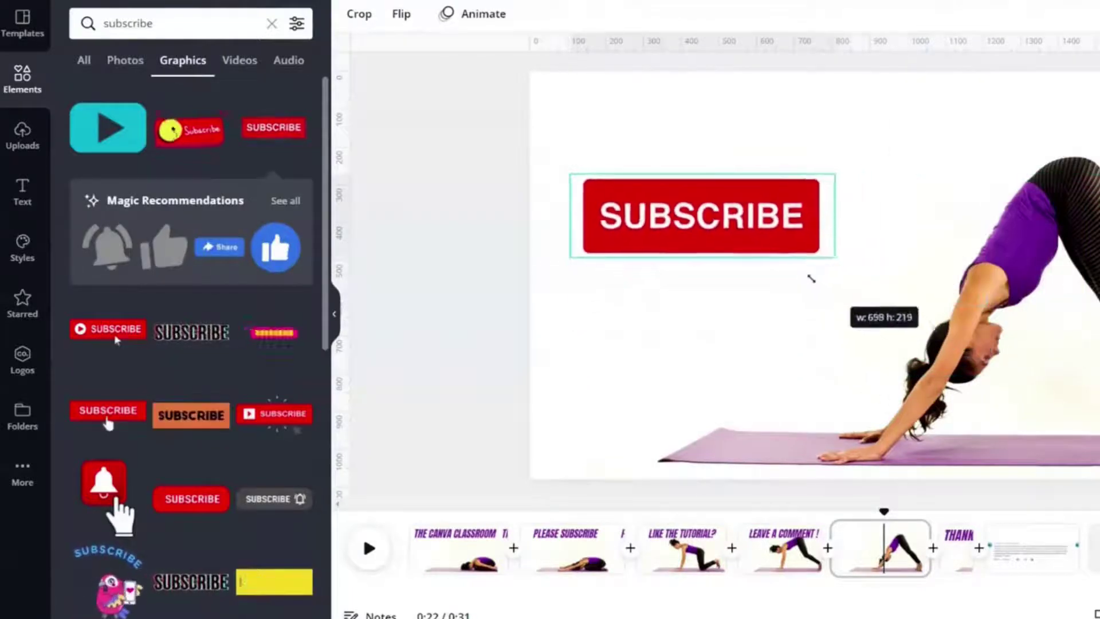
pyautogui.moveTo(721, 225); pyautogui.dragTo(713, 160)
# Set the text animation of the "THE CANVA CLASSROOM" title to None and play the video
pyautogui.click(425, 201)
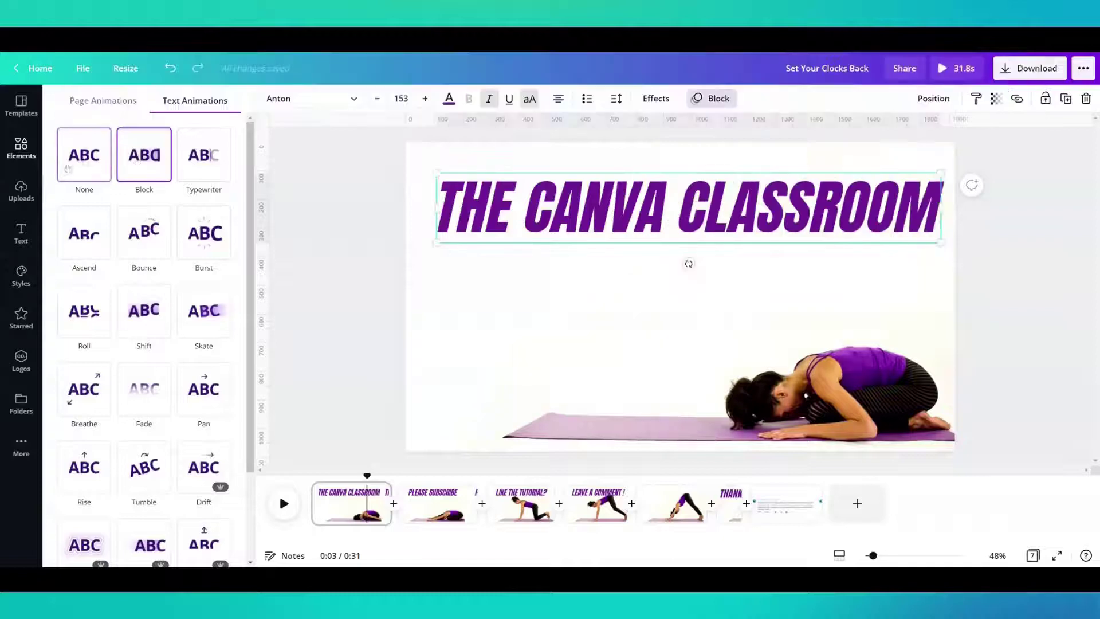
pyautogui.click(68, 169)
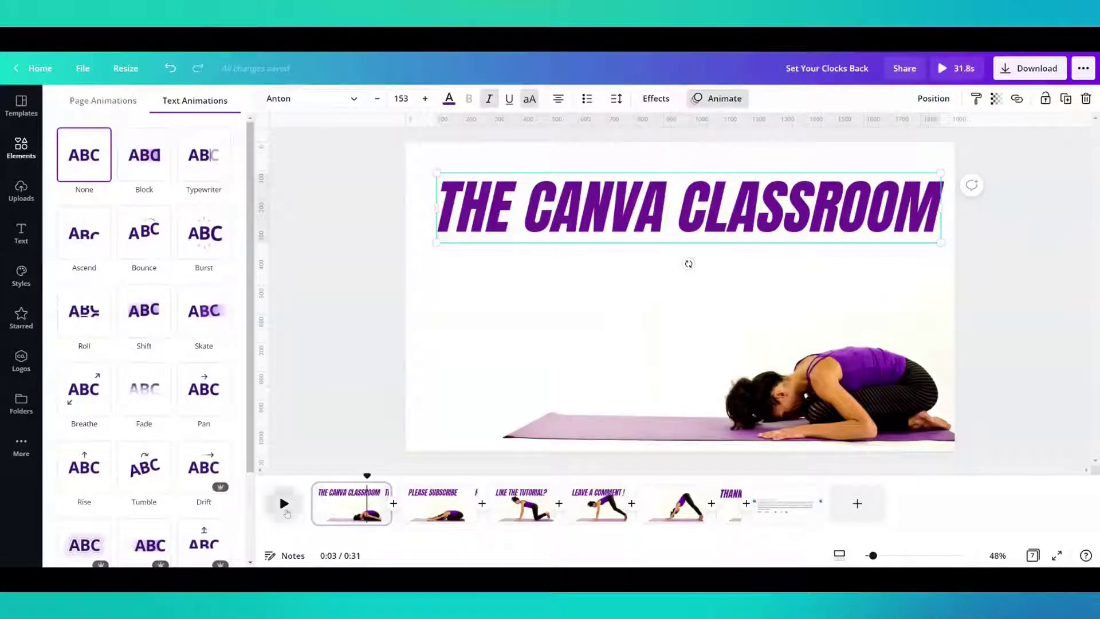
pyautogui.click(285, 504)
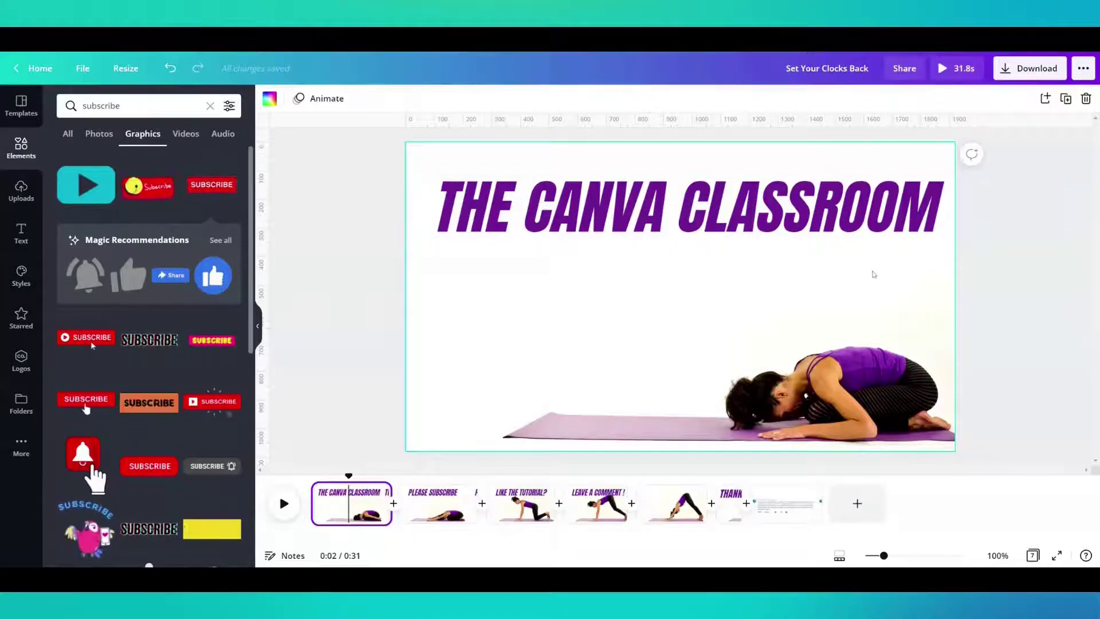
# Detach the yoga video from the background of the first clip
pyautogui.click(874, 275)
pyautogui.rightClick(861, 305)
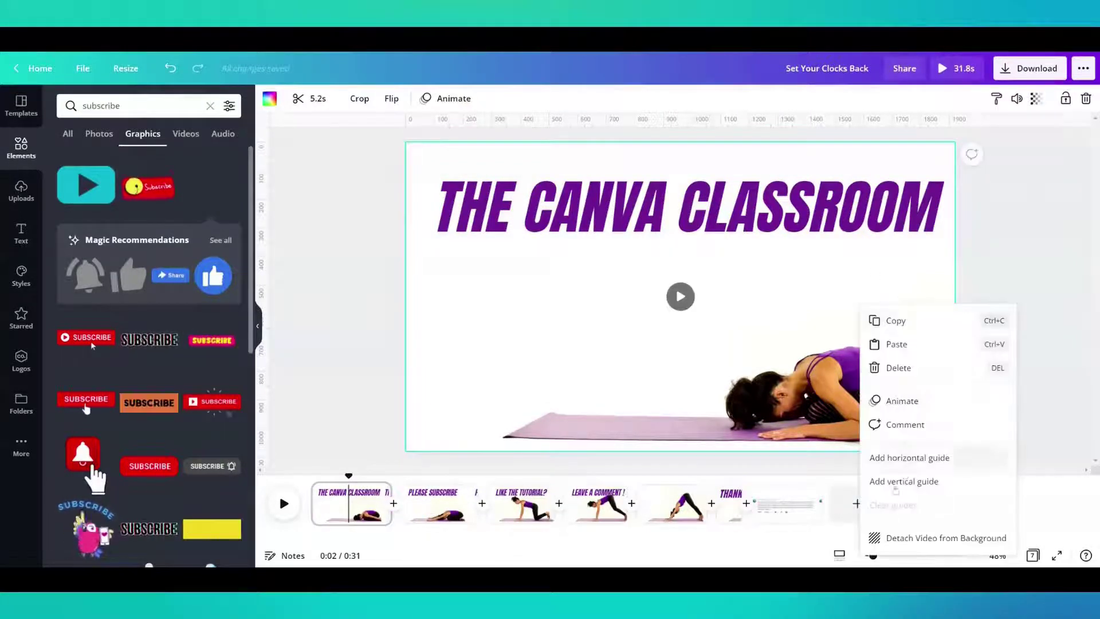
pyautogui.click(905, 544)
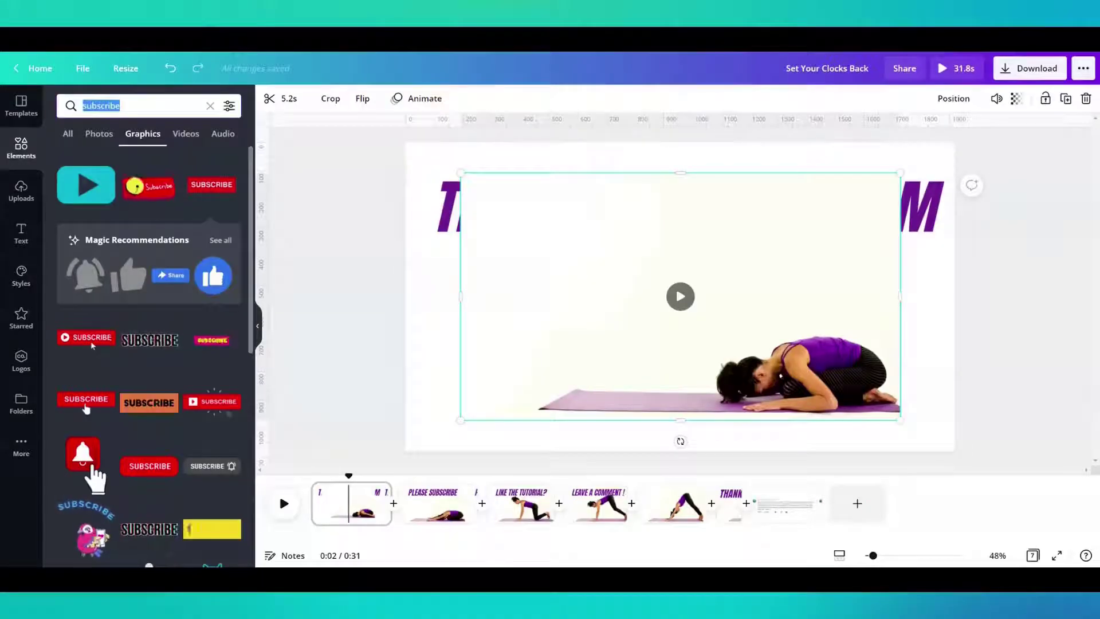
# Search the elements for "yoga", limit the results to videos, and check the uploaded media as another source
pyautogui.write('yoga')
pyautogui.press('Return')
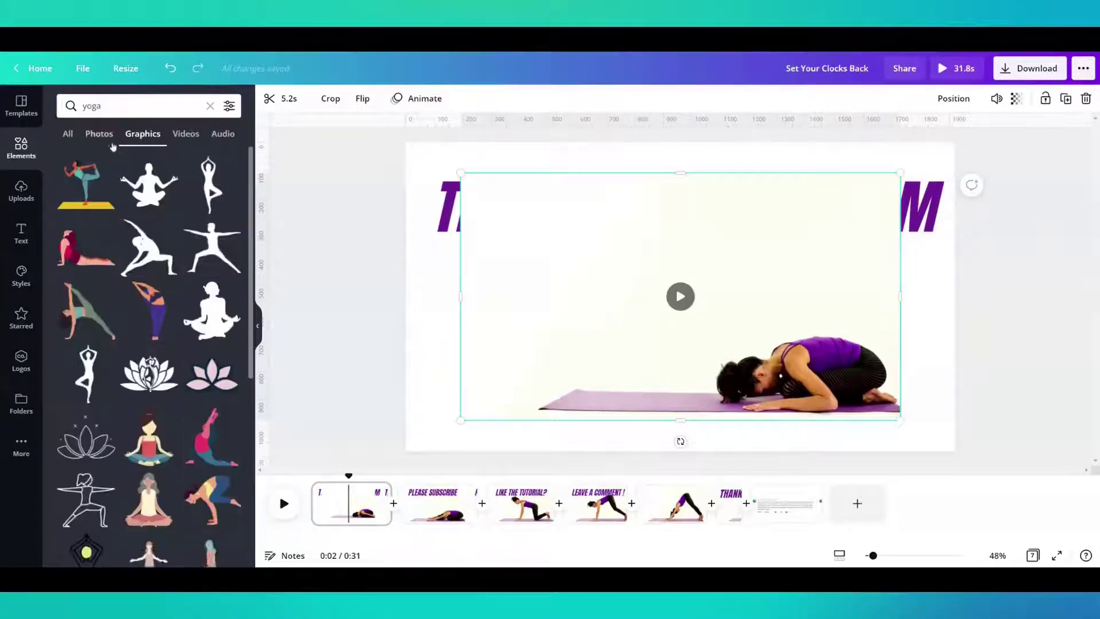
pyautogui.click(99, 134)
pyautogui.click(186, 133)
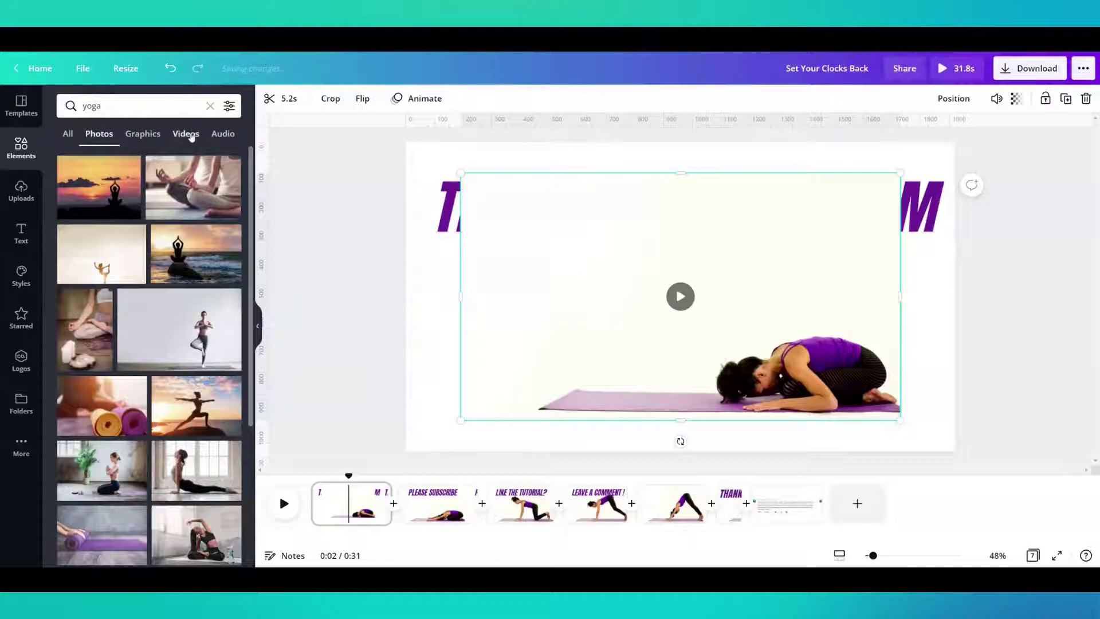
pyautogui.scroll(-2, 149, 355)
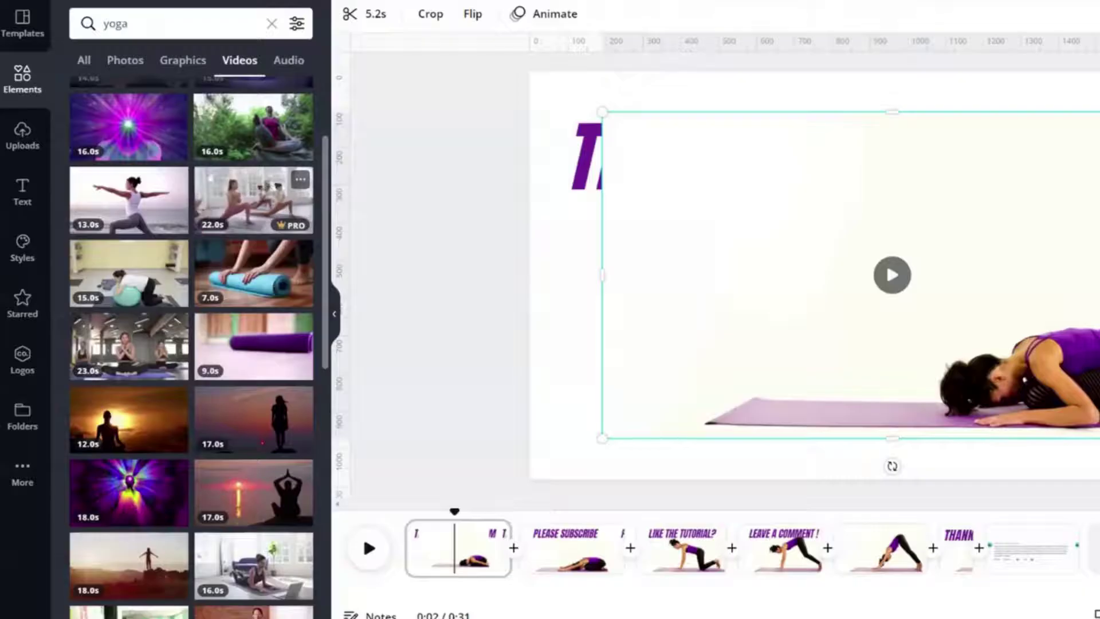
pyautogui.click(21, 144)
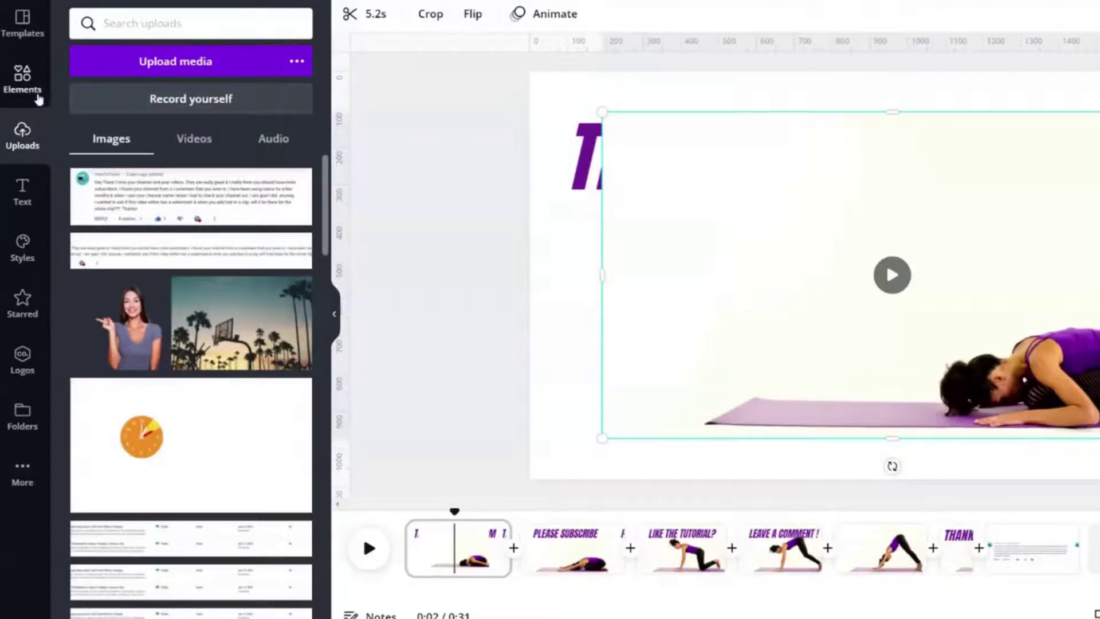
pyautogui.click(38, 99)
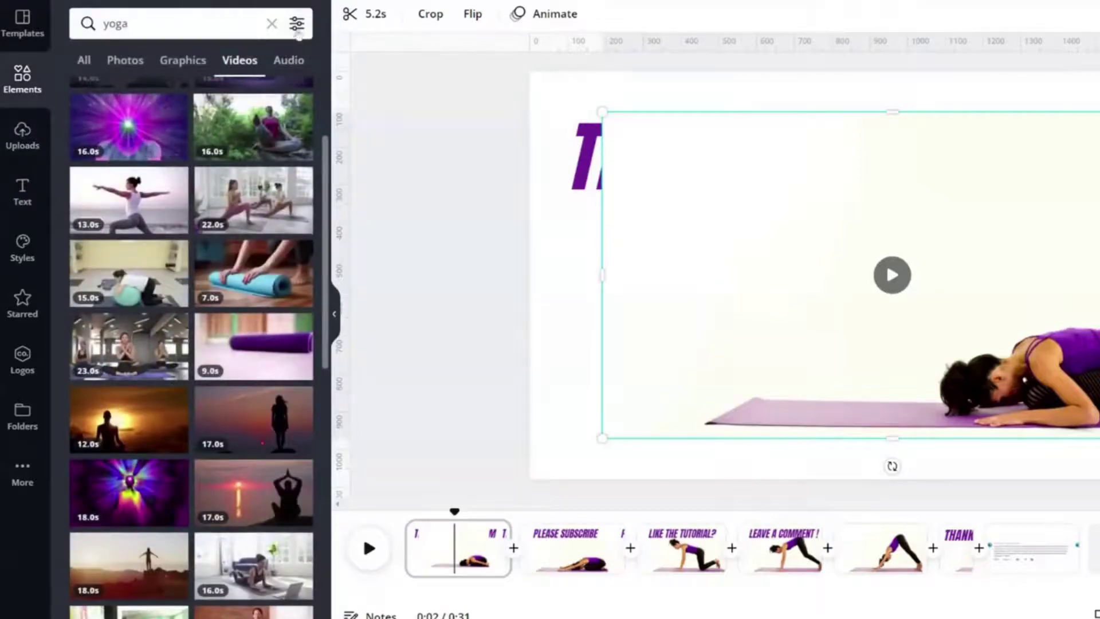
# Filter the yoga video results to Free and browse through the matching clips
pyautogui.click(297, 28)
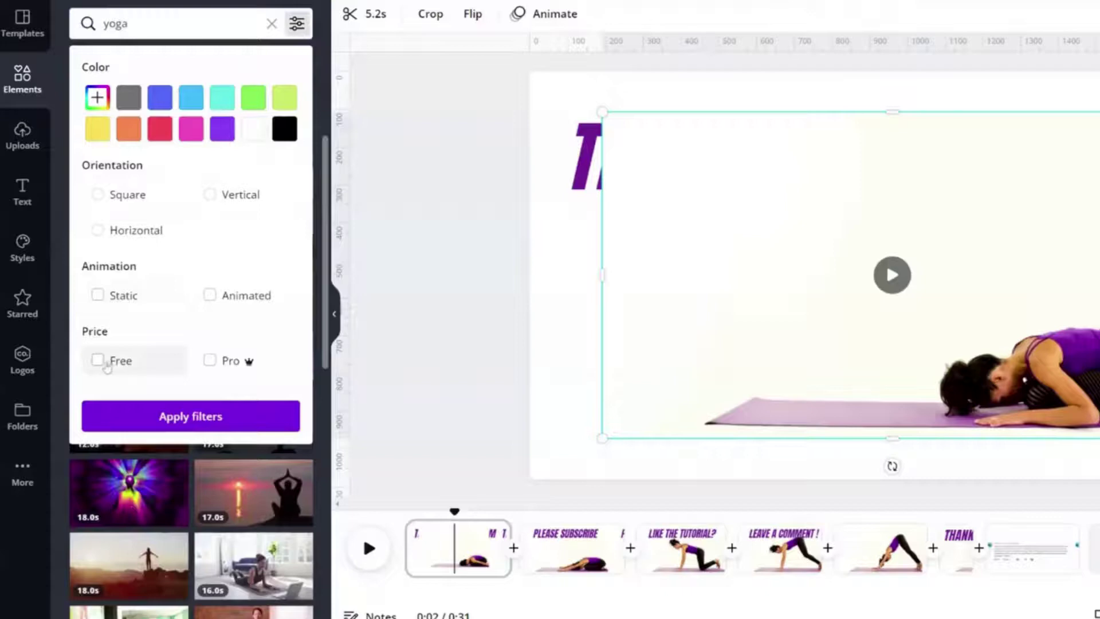
pyautogui.click(106, 362)
pyautogui.click(172, 417)
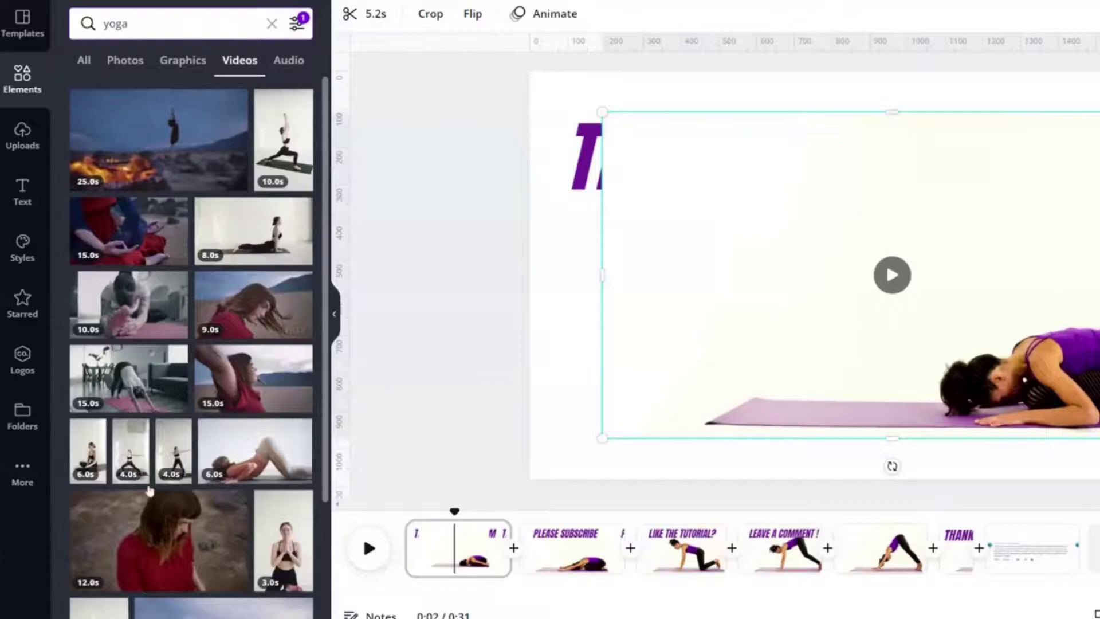
pyautogui.scroll(-3, 175, 389)
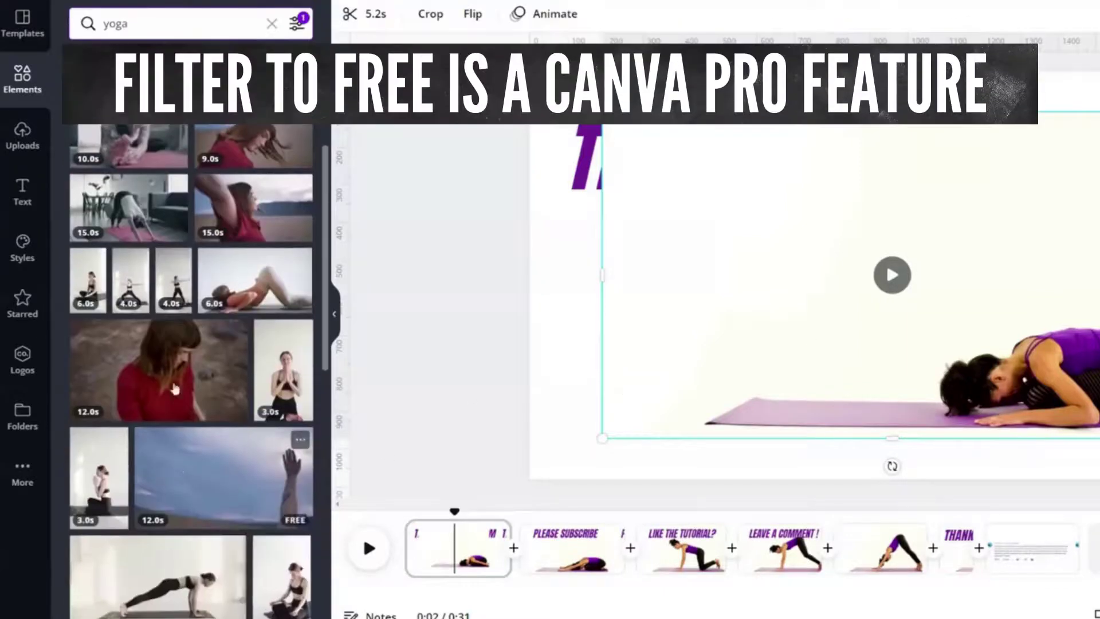
pyautogui.scroll(-10, 178, 396)
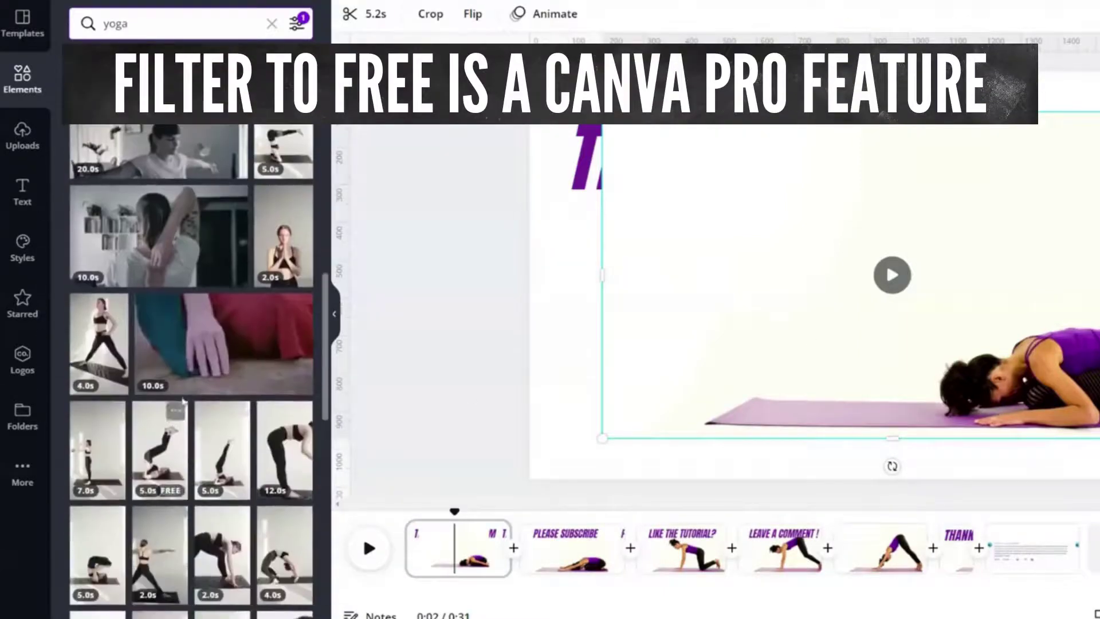
pyautogui.scroll(-10, 183, 401)
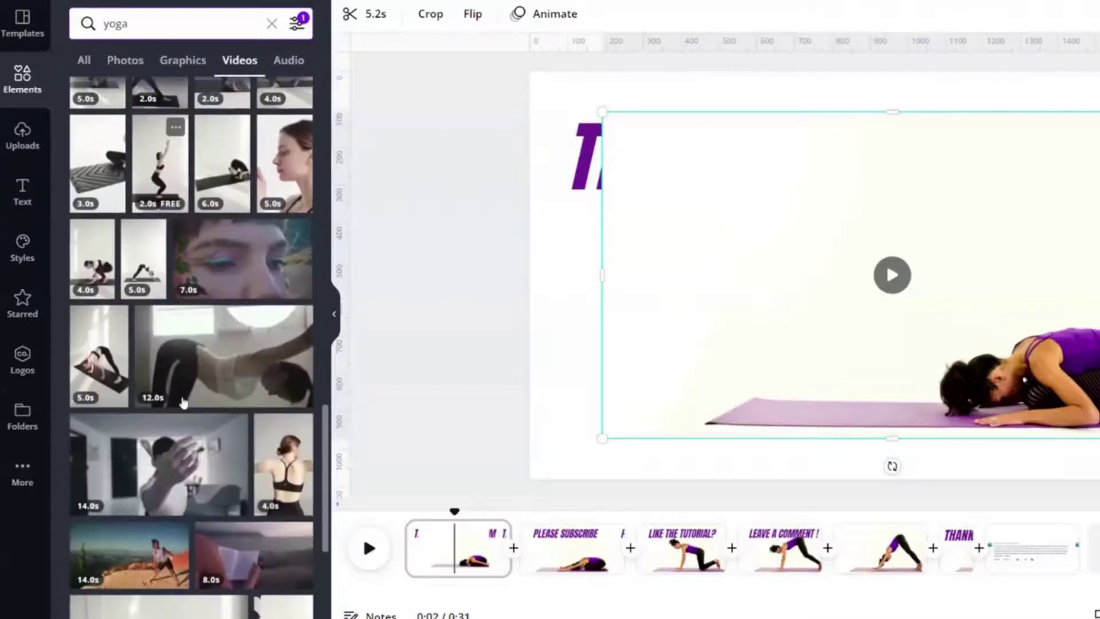
pyautogui.moveTo(183, 403)
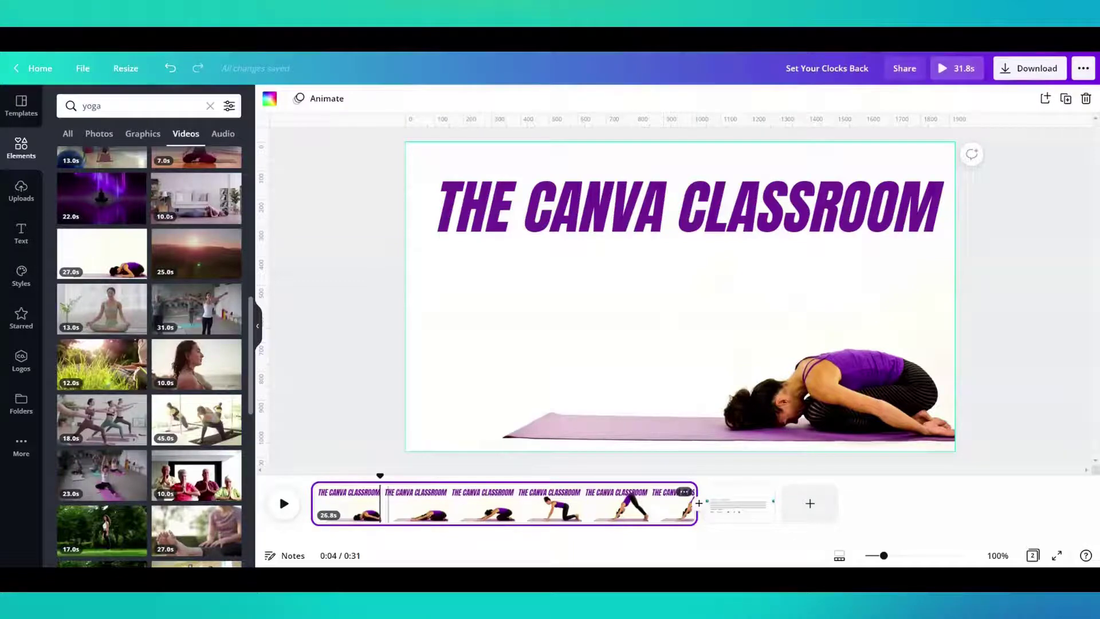
# Open the transition options between the "THE CANVA CLASSROOM" clip and the "PLEASE SUBSCRIBE" clip
pyautogui.click(390, 520)
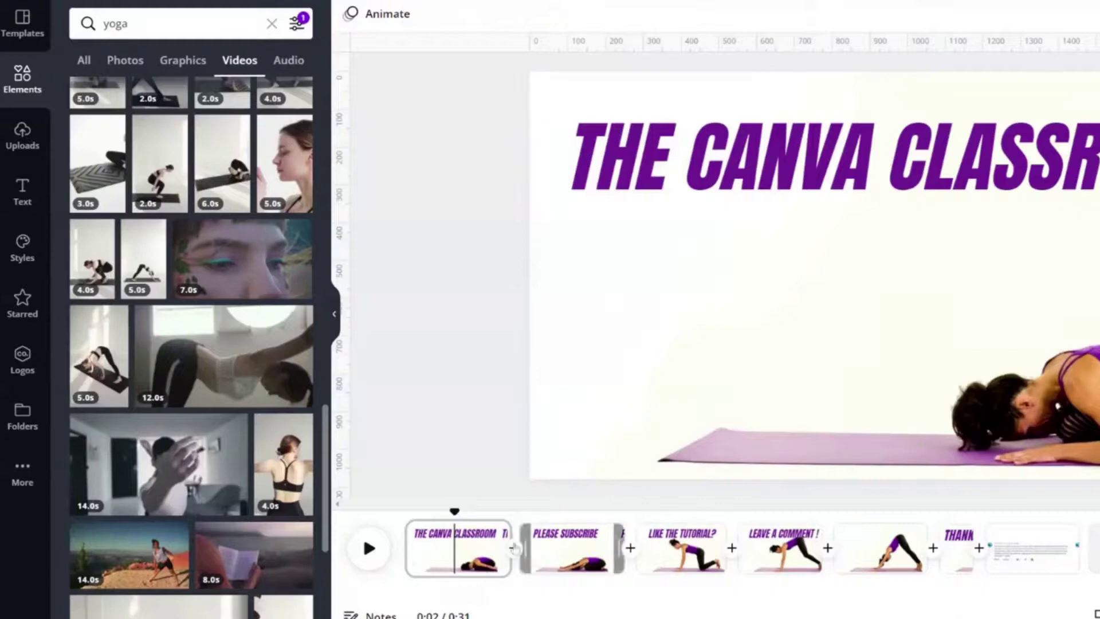
pyautogui.click(513, 549)
pyautogui.click(521, 448)
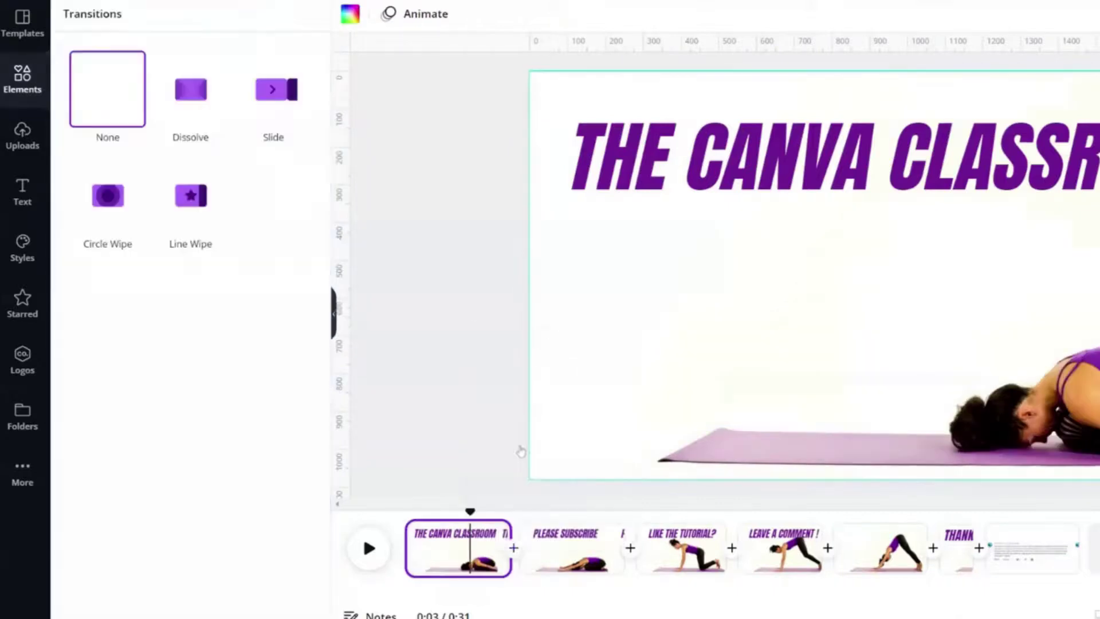